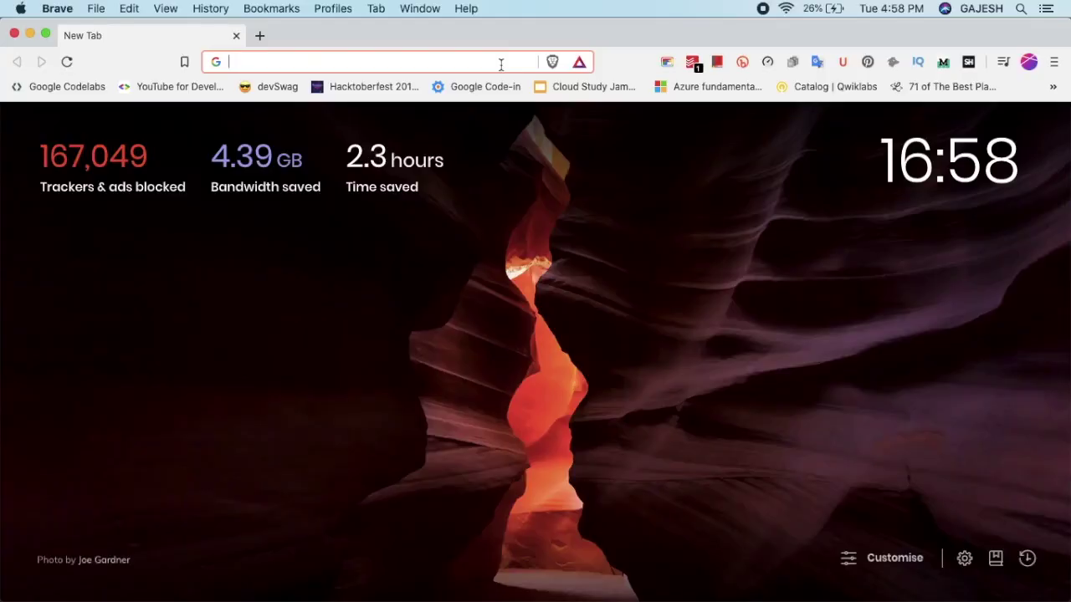
Go to gglot.com in the new Brave tab
{"action": "type", "text": "gg"}
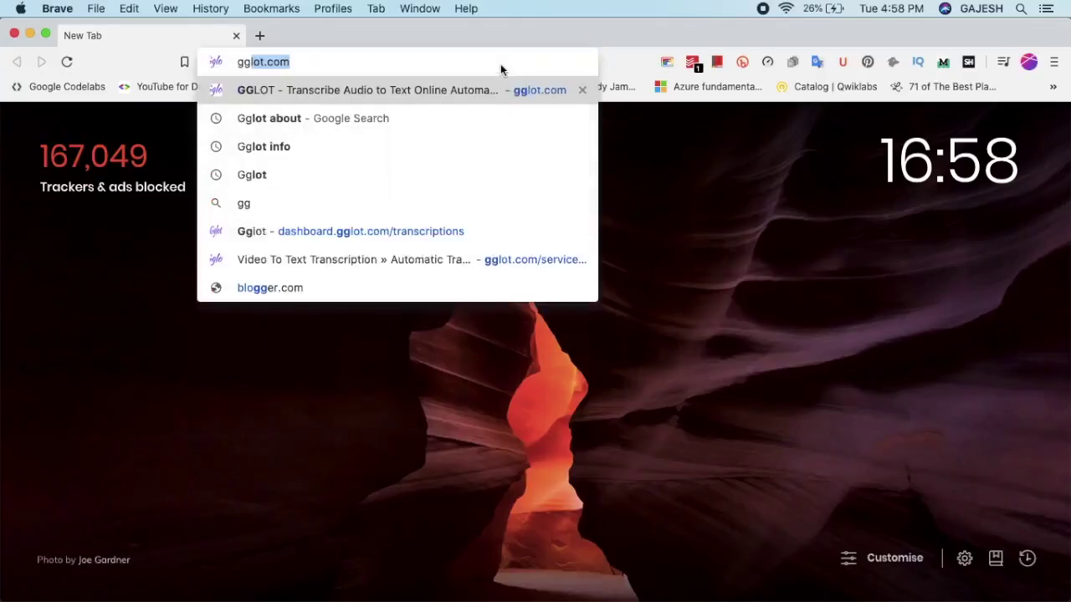
{"action": "type", "text": "lot."}
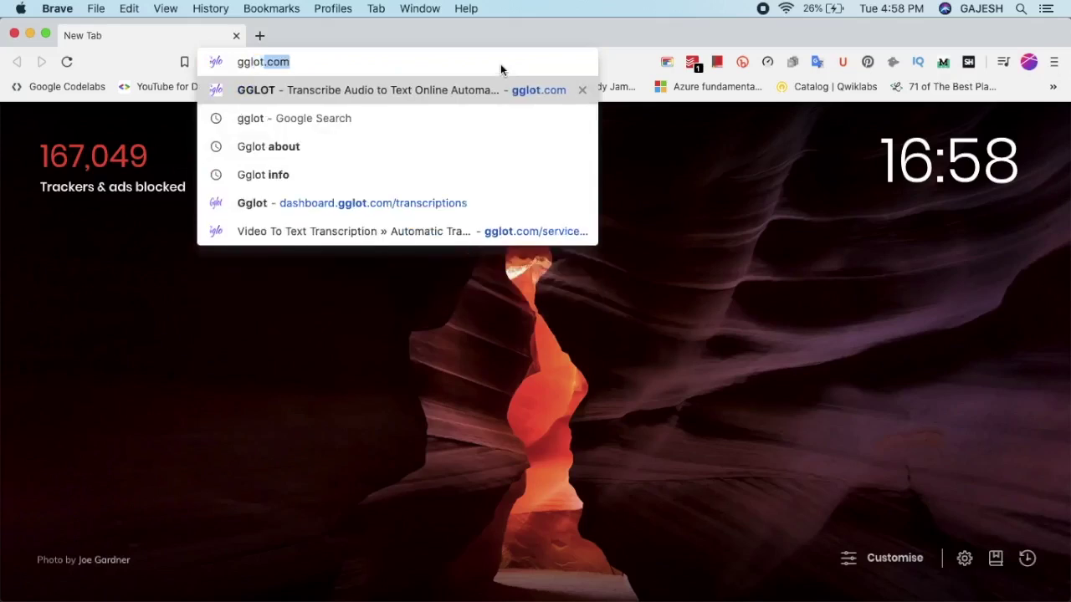
{"action": "type", "text": "com"}
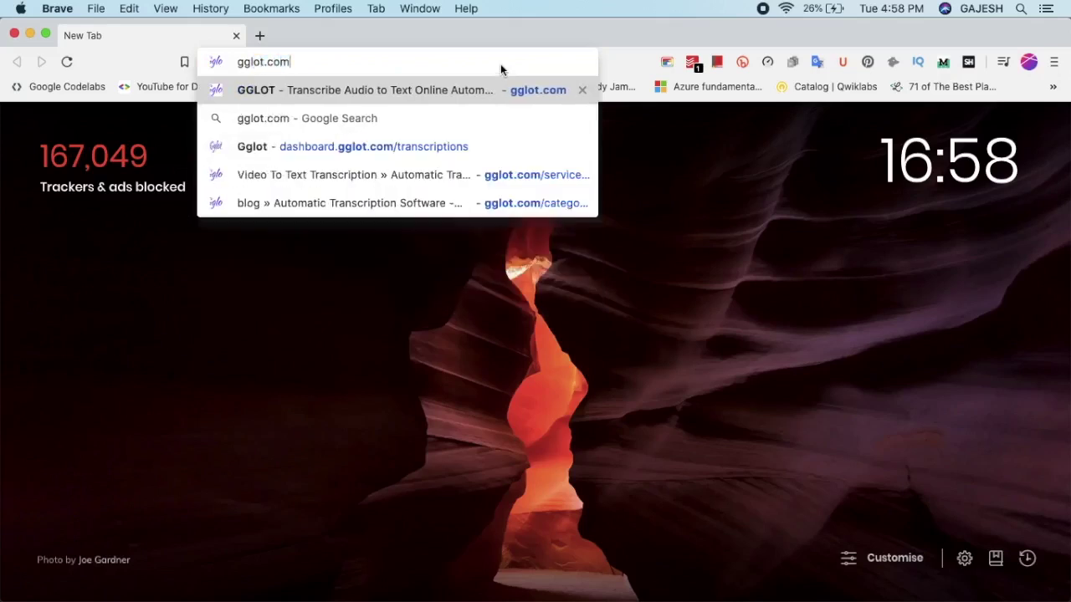
{"action": "key", "text": "Return"}
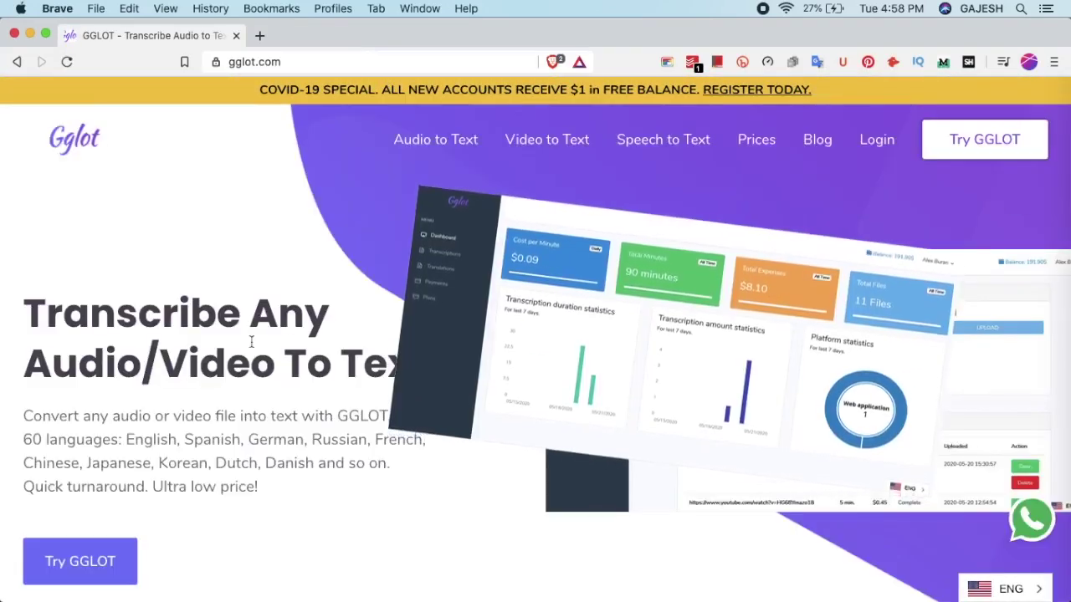
{"action": "scroll", "coordinate": [251, 341], "scroll_direction": "down", "scroll_amount": 2}
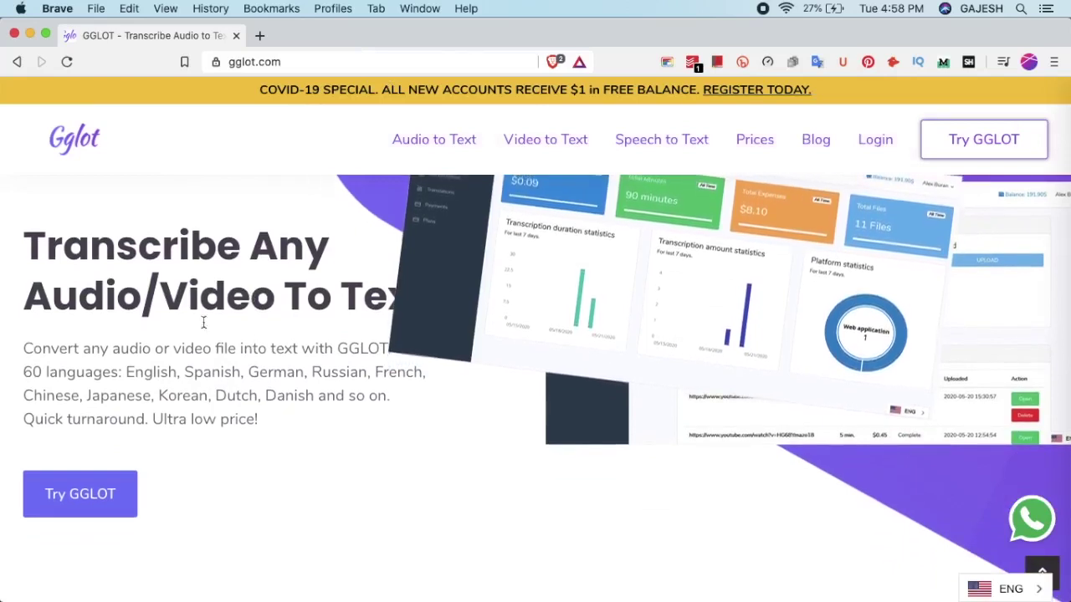
{"action": "left_click_drag", "start_coordinate": [106, 349], "coordinate": [40, 350]}
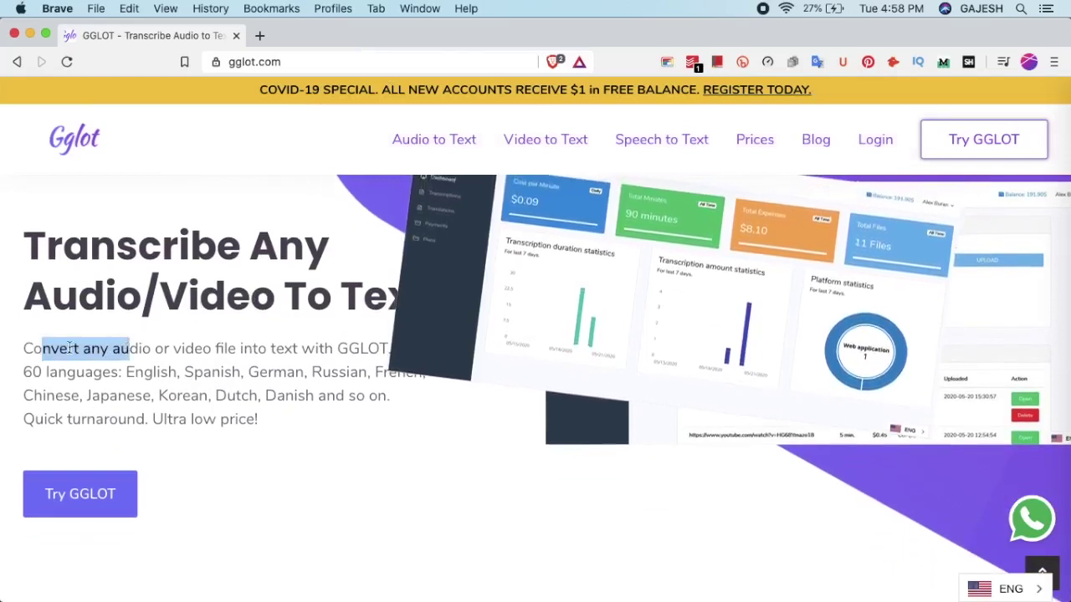
{"action": "double_click", "coordinate": [51, 349]}
{"action": "left_click", "coordinate": [202, 349]}
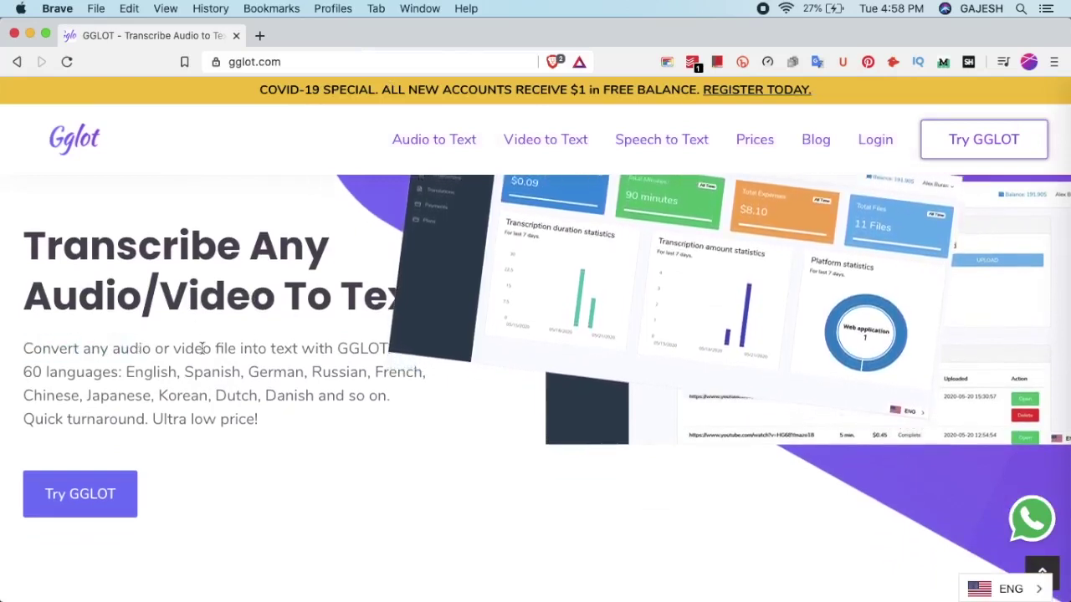
{"action": "scroll", "coordinate": [202, 348], "scroll_direction": "up", "scroll_amount": 1}
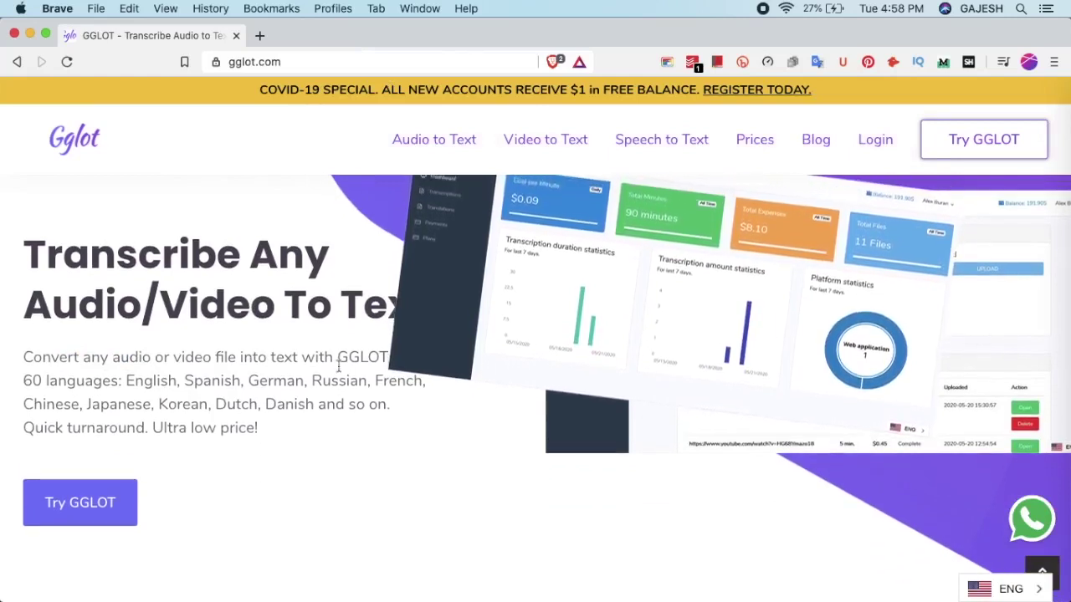
{"action": "scroll", "coordinate": [120, 405], "scroll_direction": "down", "scroll_amount": 3}
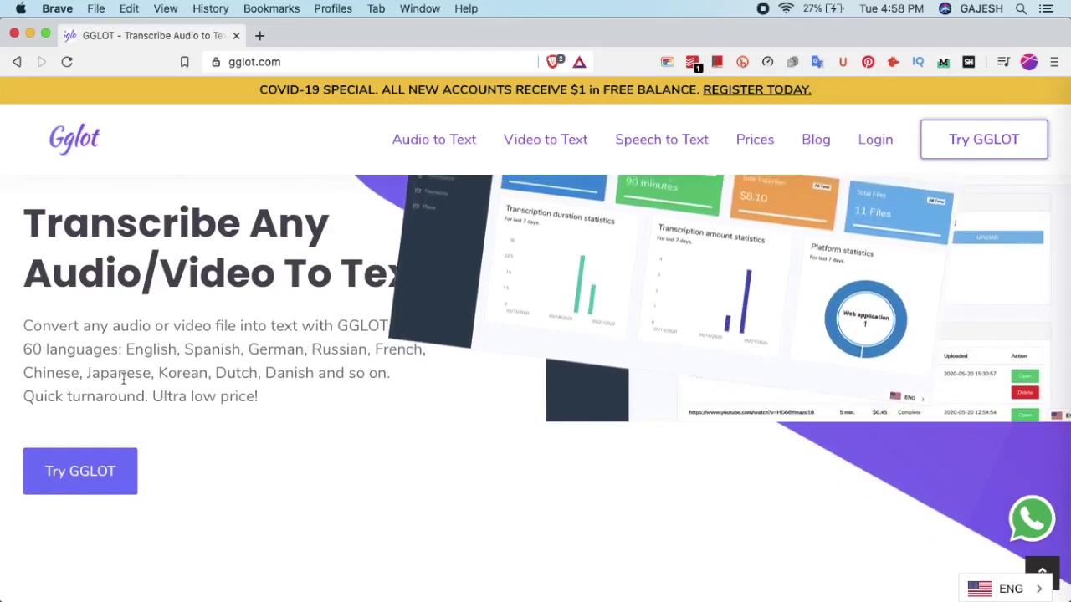
{"action": "scroll", "coordinate": [124, 378], "scroll_direction": "up", "scroll_amount": 2}
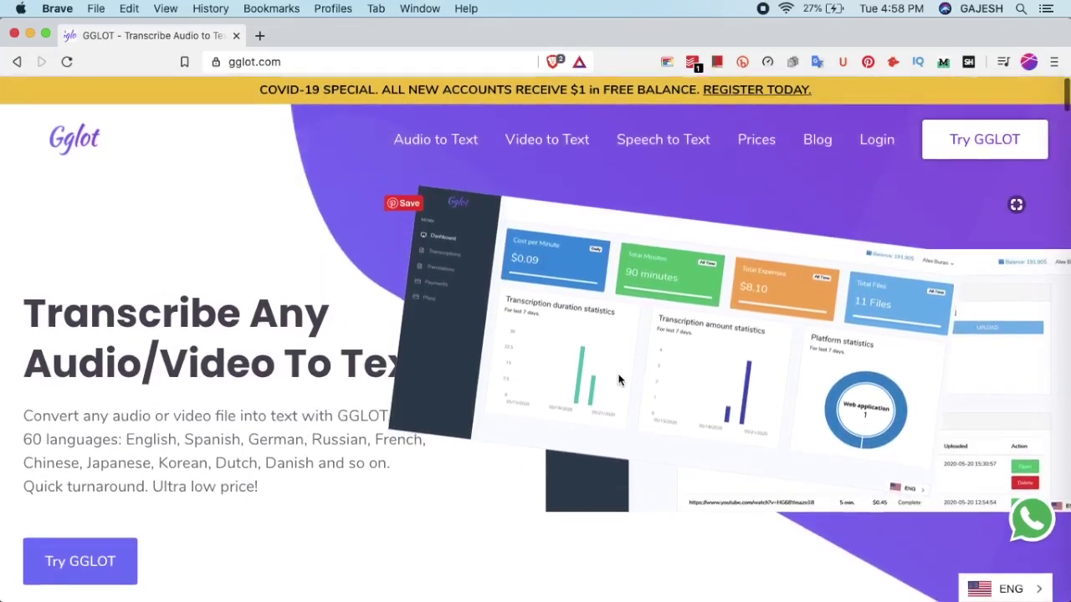
{"action": "scroll", "coordinate": [430, 365], "scroll_direction": "down", "scroll_amount": 2}
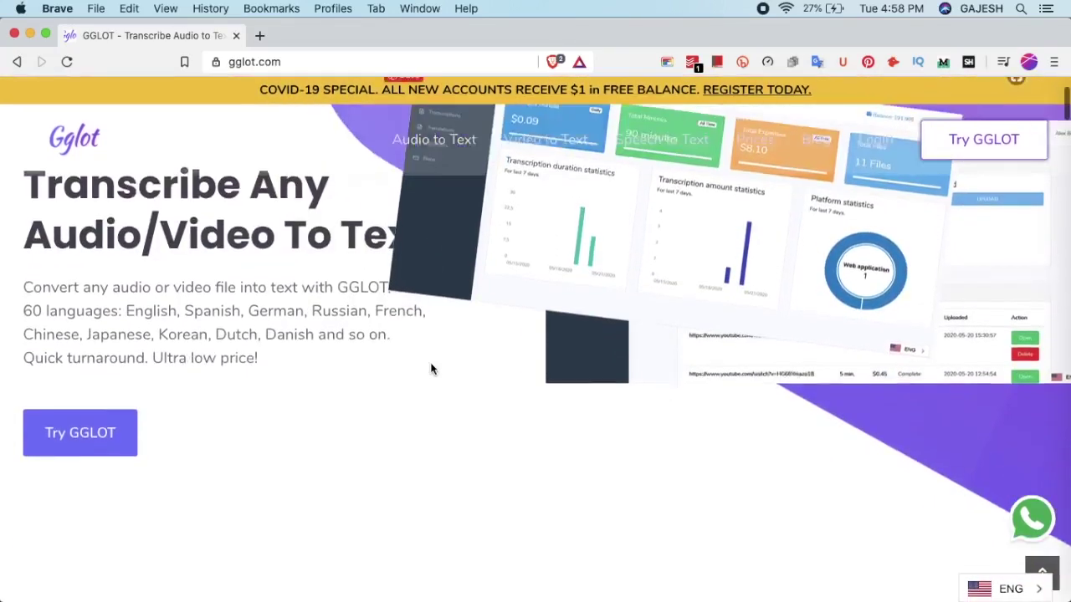
{"action": "scroll", "coordinate": [430, 366], "scroll_direction": "up", "scroll_amount": 2}
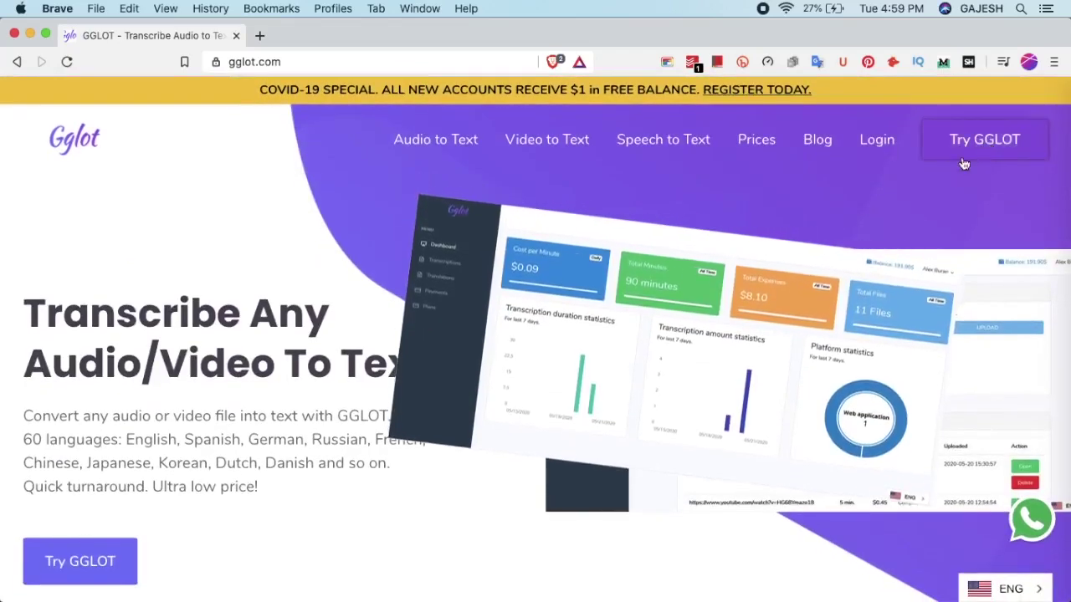
Open the Try GGLOT sign-up form and enter the account holder's full name
{"action": "left_click", "coordinate": [970, 146]}
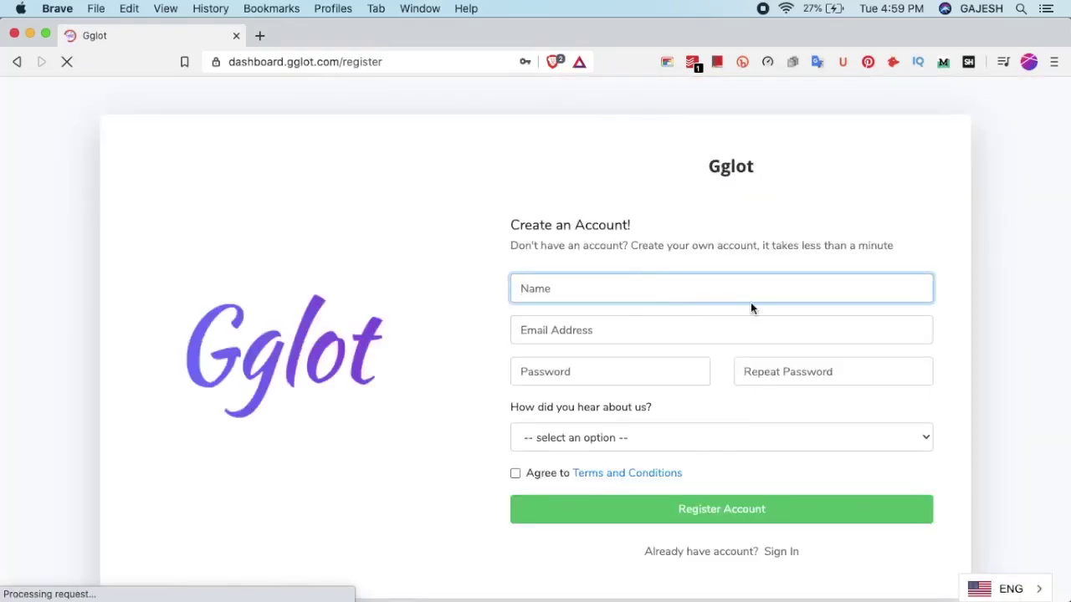
{"action": "left_click", "coordinate": [812, 297]}
{"action": "type", "text": "Gaje"}
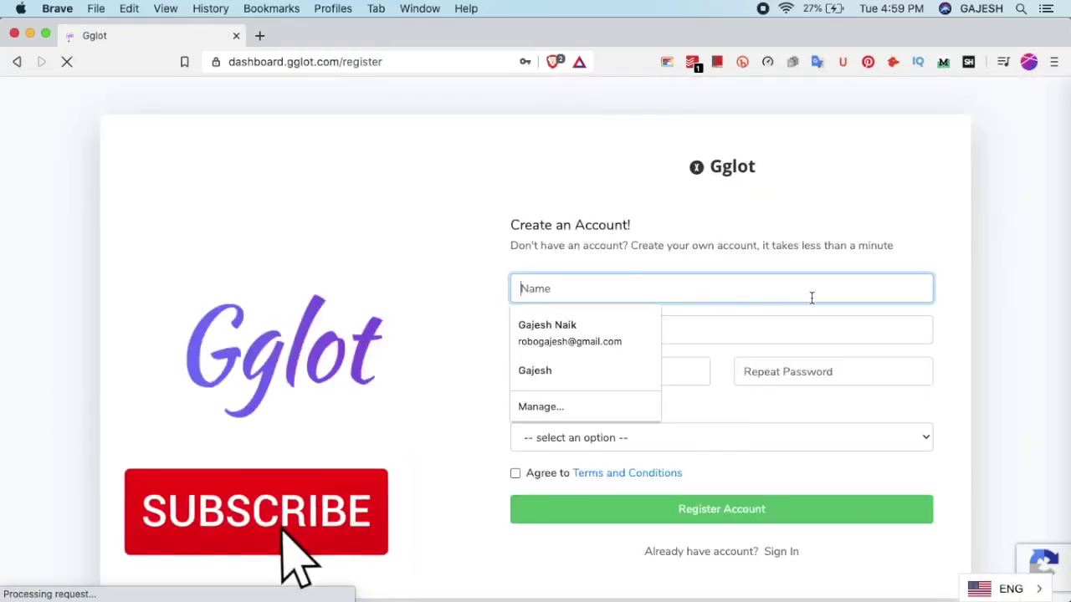
{"action": "type", "text": "sh Naik"}
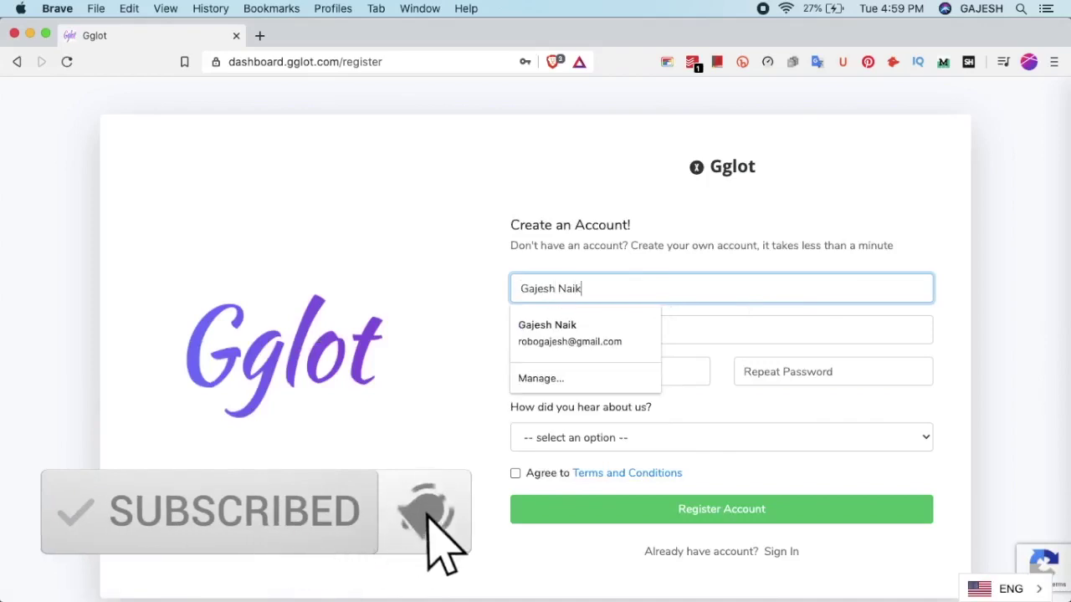
{"action": "key", "text": "Tab"}
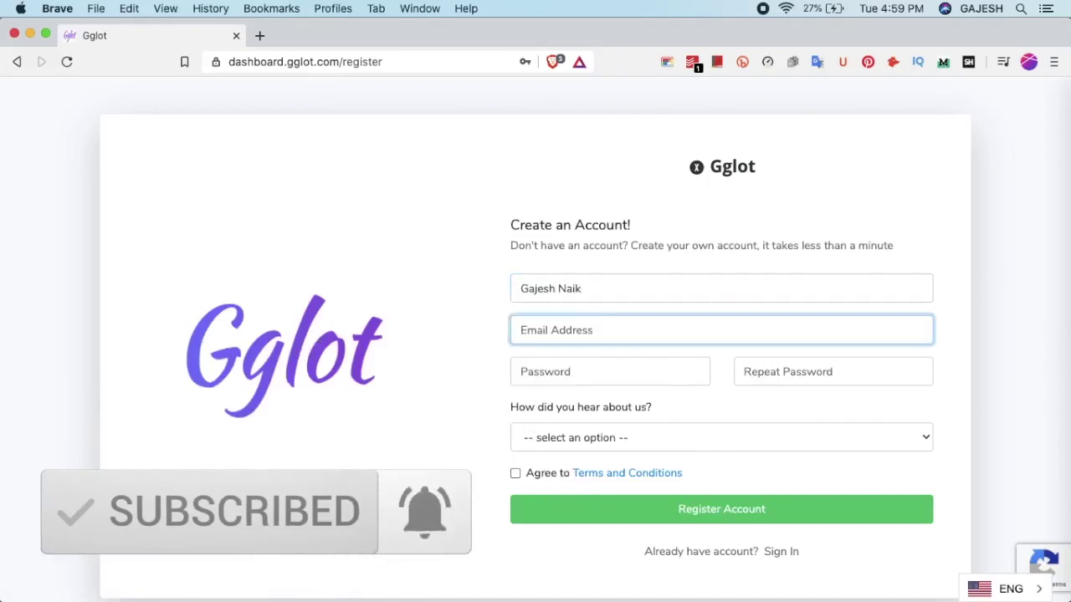
Clear the autofilled address from the Email Address field
{"action": "left_click", "coordinate": [687, 327]}
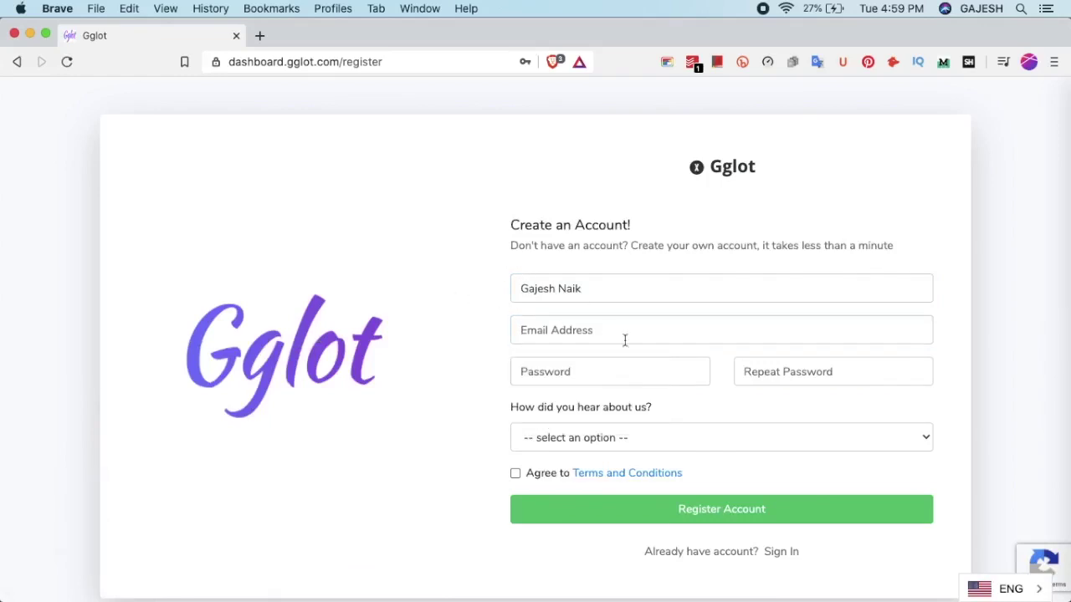
{"action": "left_click", "coordinate": [650, 329]}
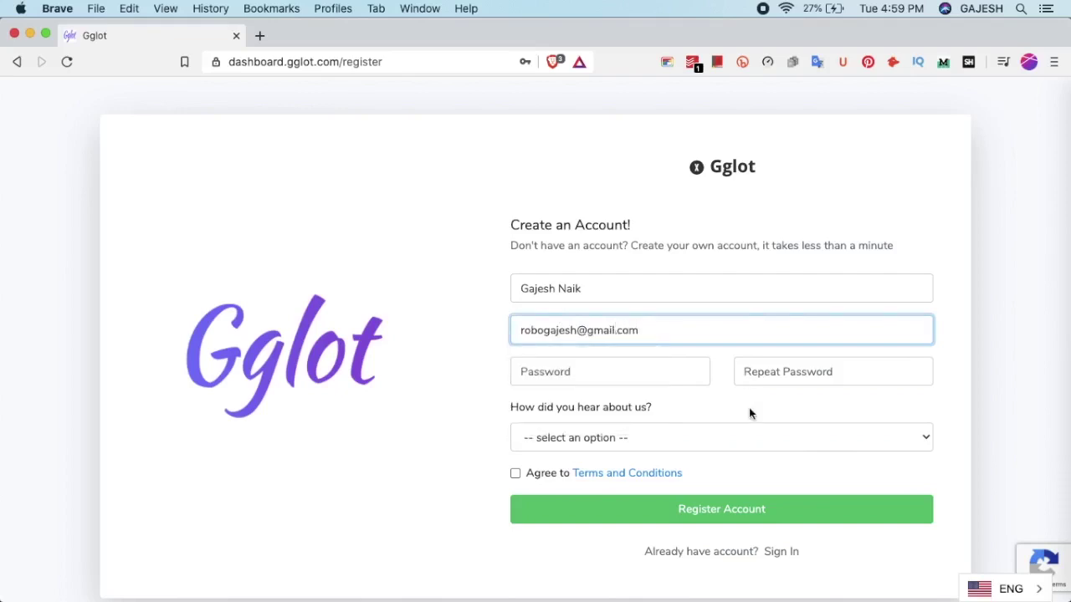
{"action": "double_click", "coordinate": [669, 332]}
{"action": "key", "text": "super+a"}
{"action": "key", "text": "BackSpace"}
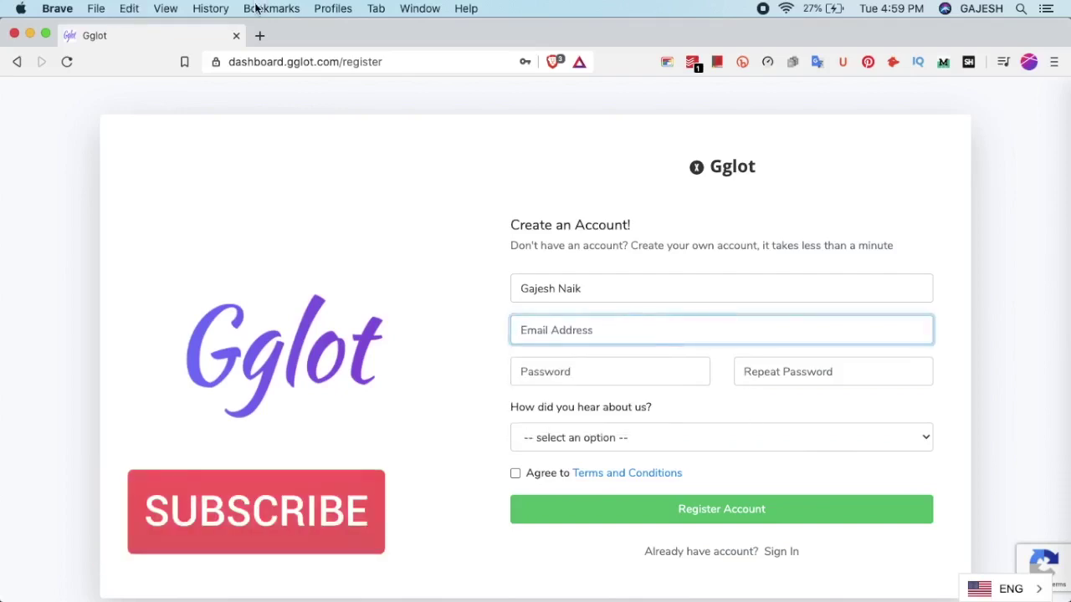
Open temp-mail.org in a new tab
{"action": "left_click", "coordinate": [259, 36]}
{"action": "type", "text": "temp"}
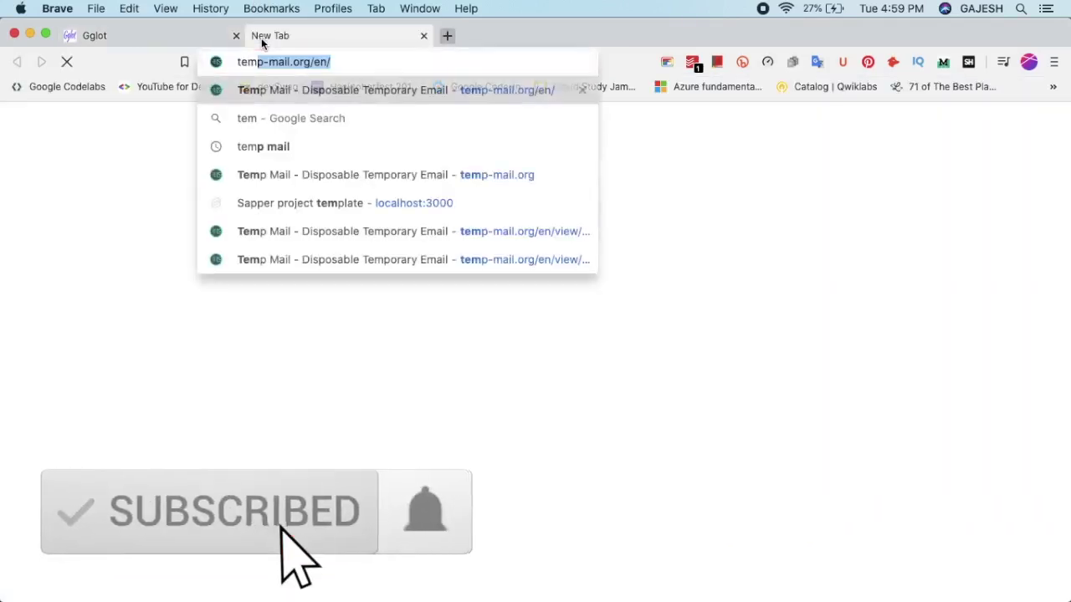
{"action": "key", "text": "Return"}
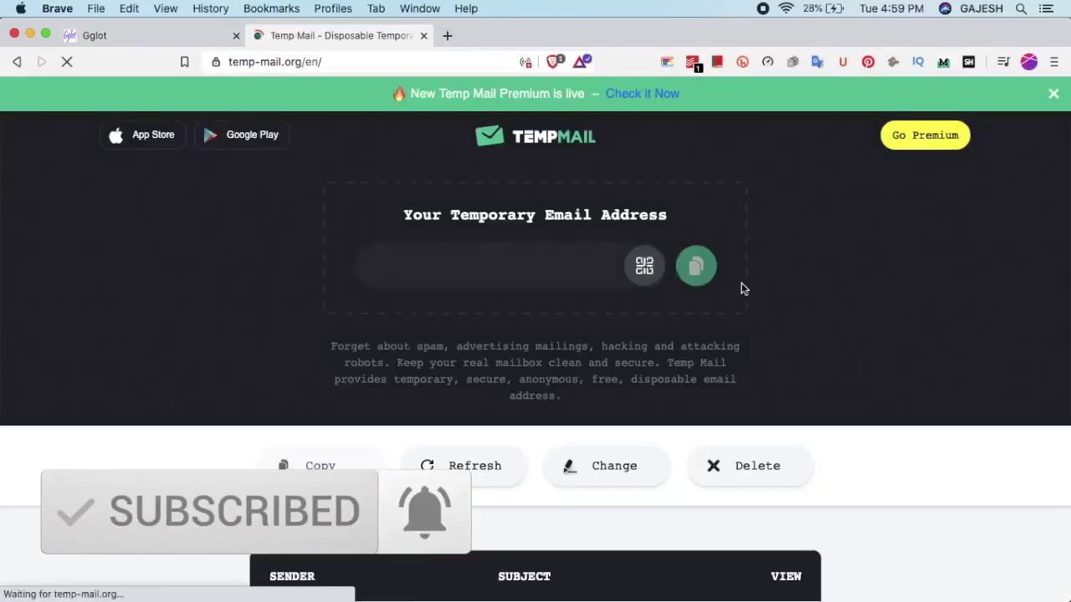
Discard the first disposable address, copy a freshly generated one, and return to Gglot
{"action": "left_click", "coordinate": [697, 260]}
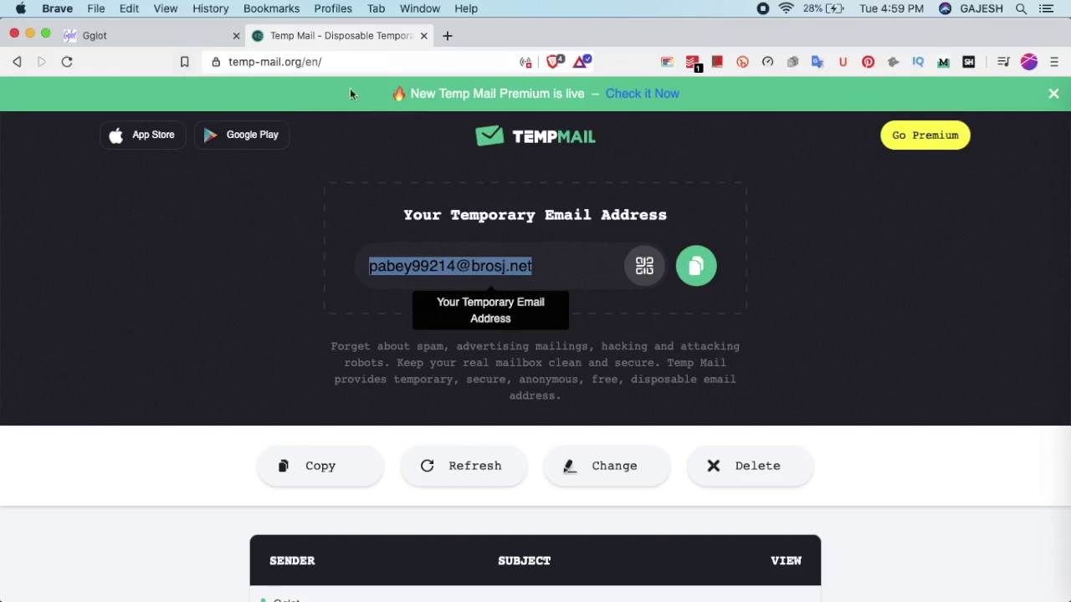
{"action": "left_click", "coordinate": [735, 470]}
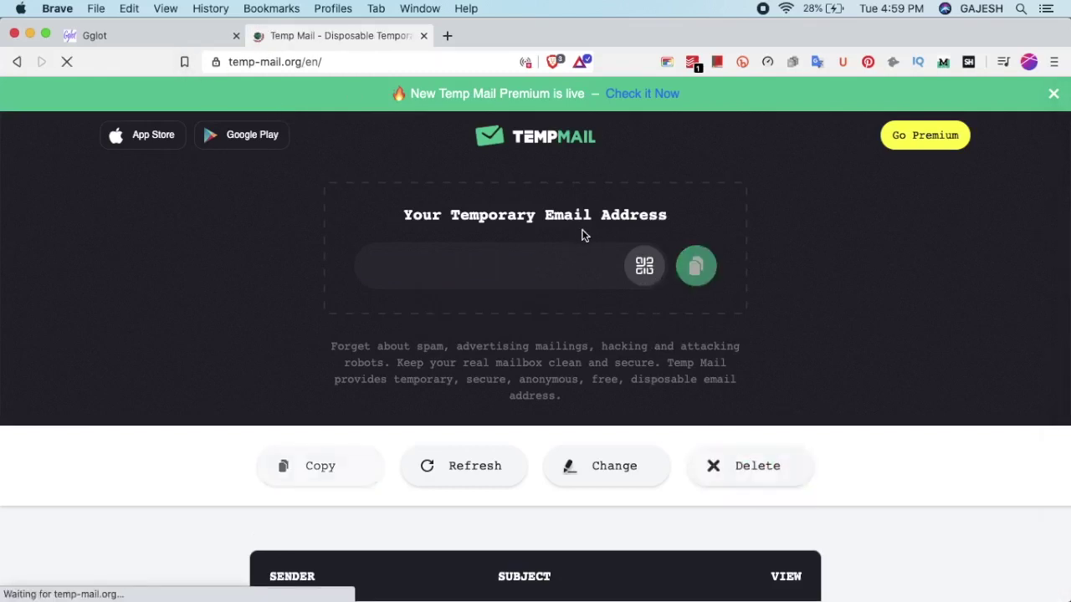
{"action": "left_click", "coordinate": [700, 268]}
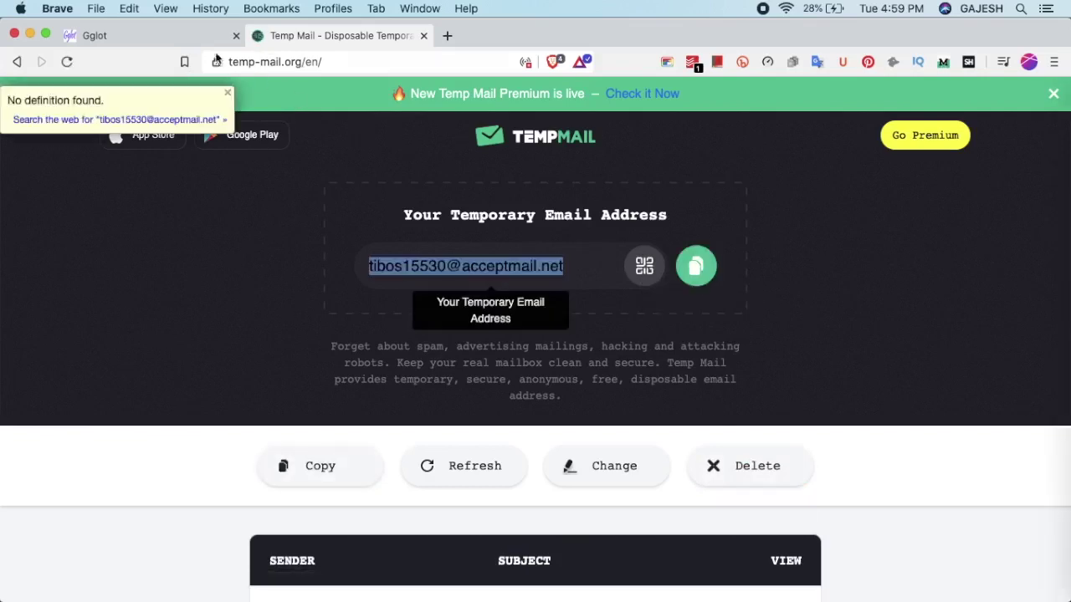
{"action": "left_click", "coordinate": [159, 34]}
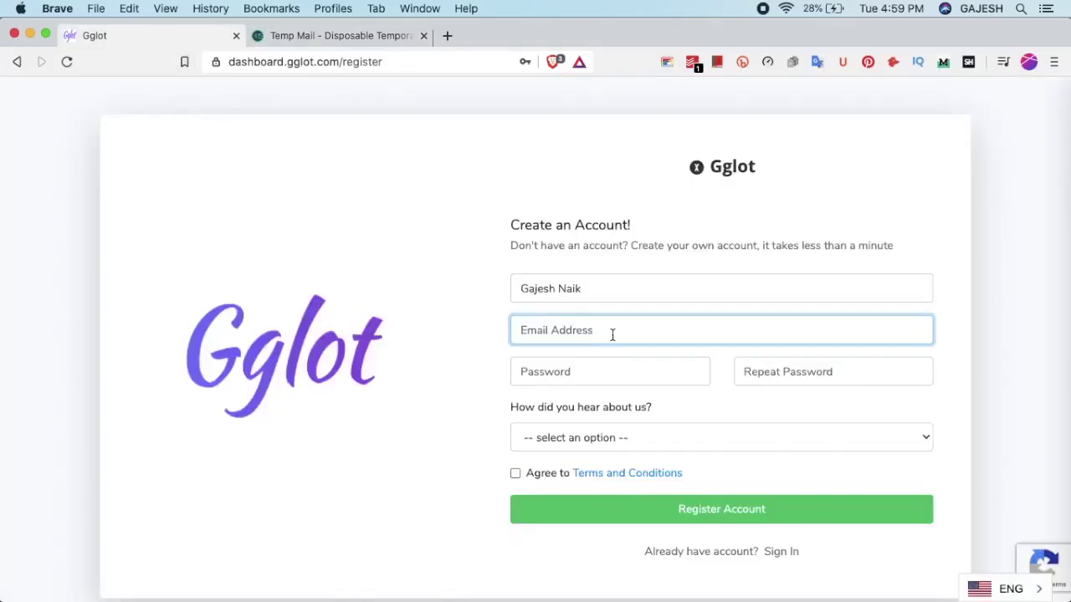
Enter the account password and repeat it in Repeat Password
{"action": "left_click", "coordinate": [639, 369]}
{"action": "type", "text": "****"}
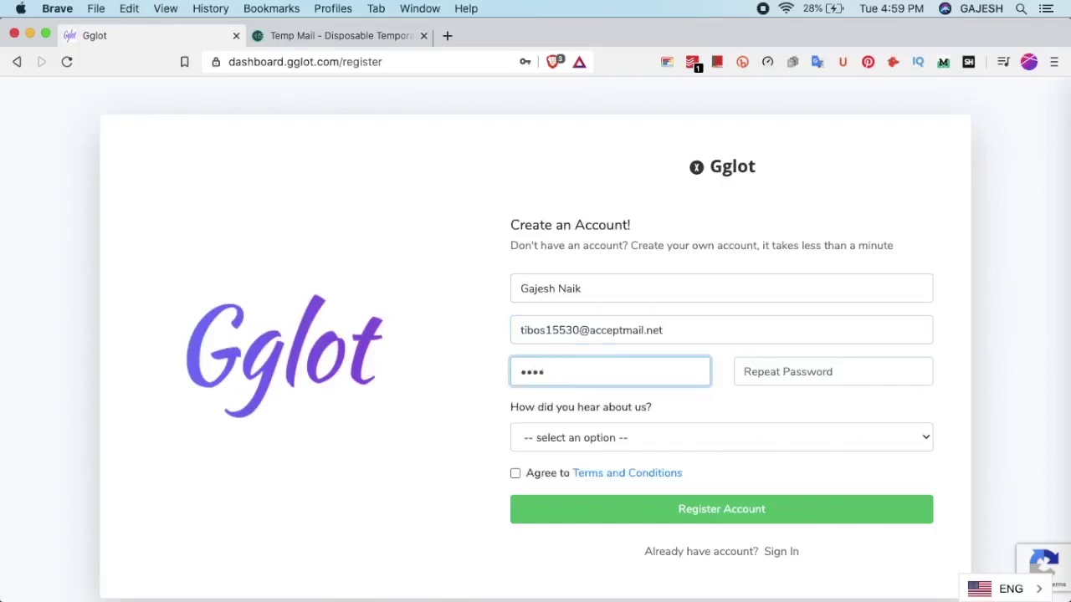
{"action": "key", "text": "BackSpace"}
{"action": "key", "text": "BackSpace"}
{"action": "key", "text": "BackSpace"}
{"action": "key", "text": "BackSpace"}
{"action": "left_click", "coordinate": [634, 400]}
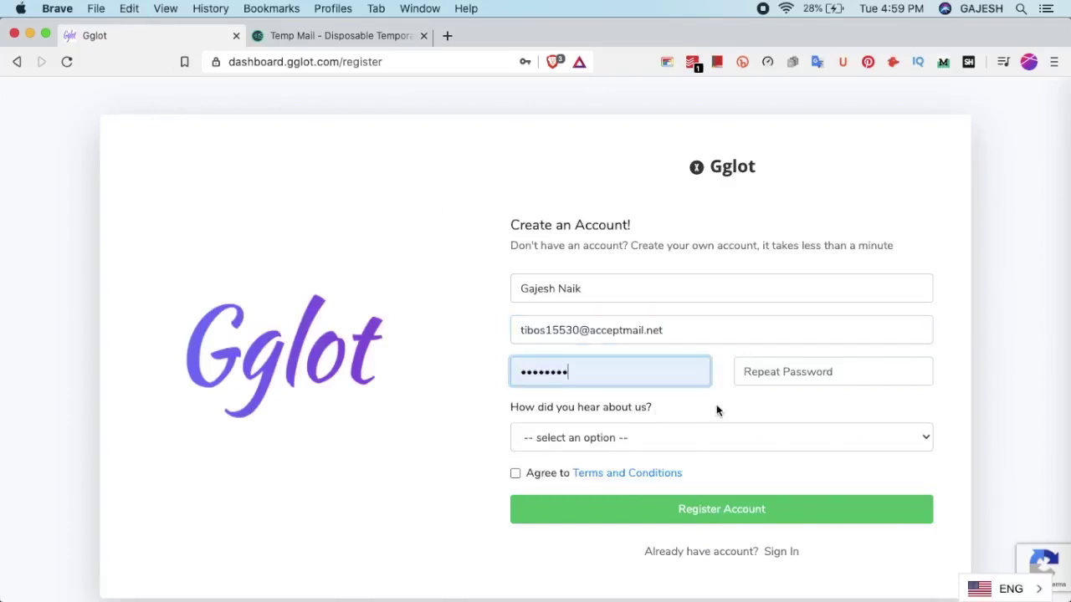
{"action": "left_click", "coordinate": [791, 377]}
{"action": "type", "text": "**"}
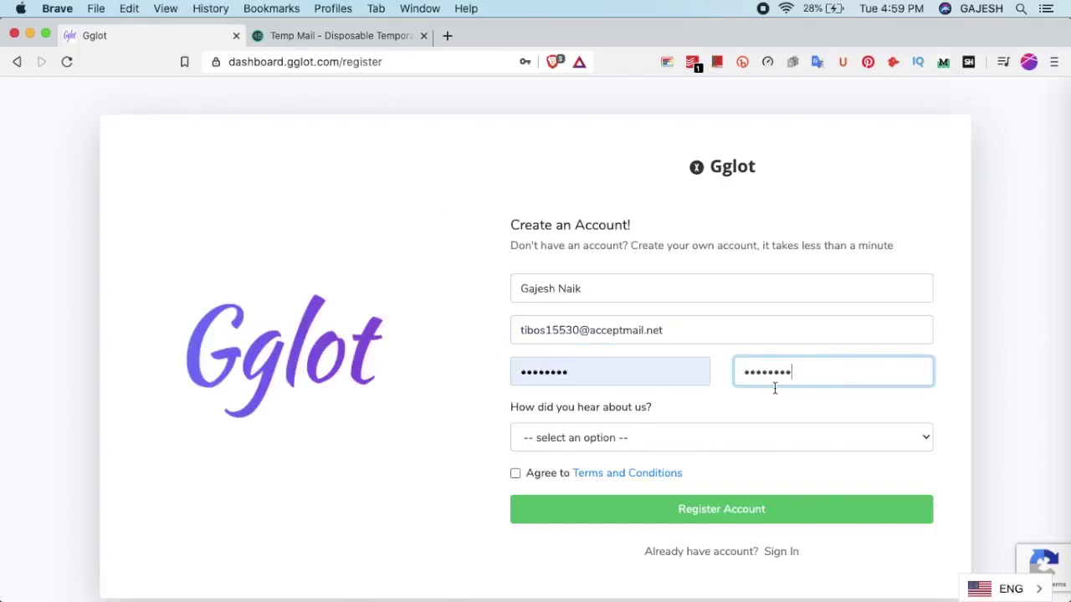
{"action": "type", "text": "******"}
Choose Youtube as the referral source, accept the terms, and register the account
{"action": "left_click", "coordinate": [720, 445]}
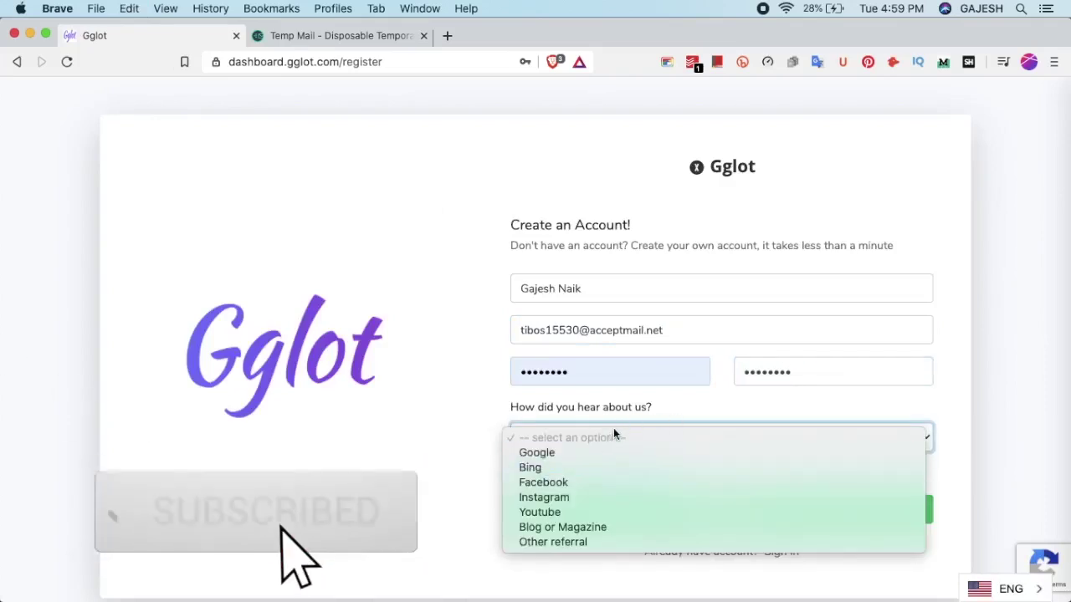
{"action": "left_click", "coordinate": [559, 514]}
{"action": "left_click", "coordinate": [517, 473]}
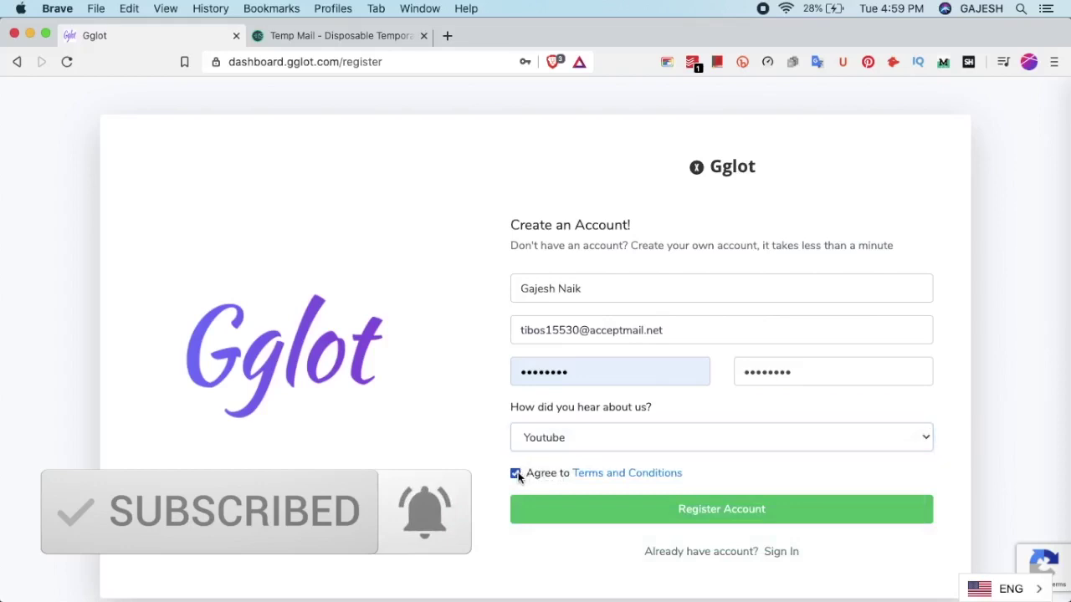
{"action": "left_click", "coordinate": [639, 508]}
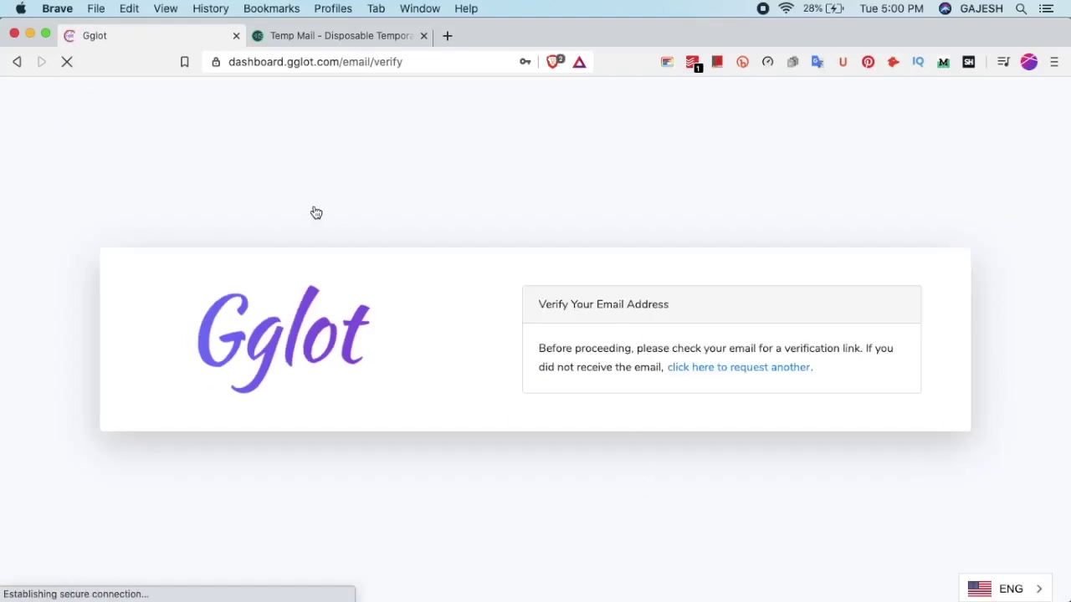
Open Gglot's 'Verify Email Address' message in the Temp Mail inbox and confirm it
{"action": "left_click", "coordinate": [374, 34]}
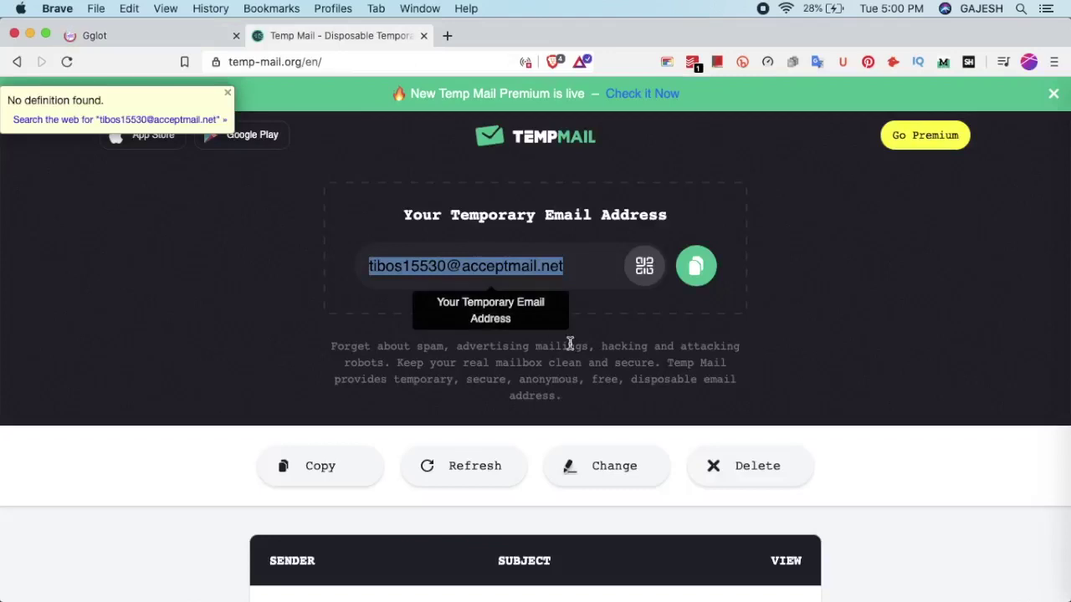
{"action": "scroll", "coordinate": [693, 328], "scroll_direction": "down", "scroll_amount": 3}
{"action": "scroll", "coordinate": [921, 308], "scroll_direction": "down", "scroll_amount": 3}
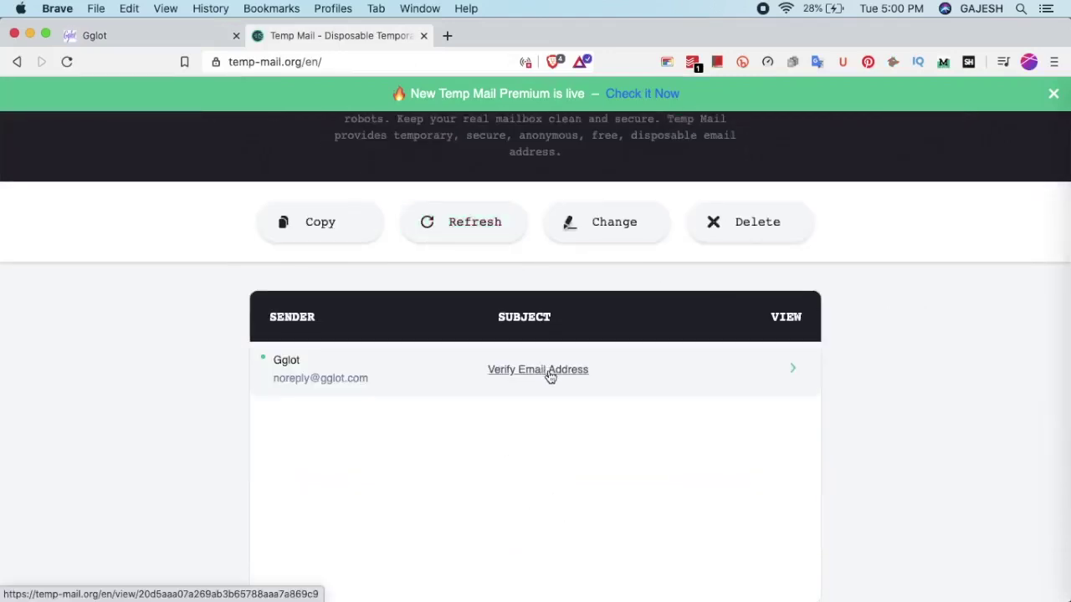
{"action": "left_click", "coordinate": [550, 373]}
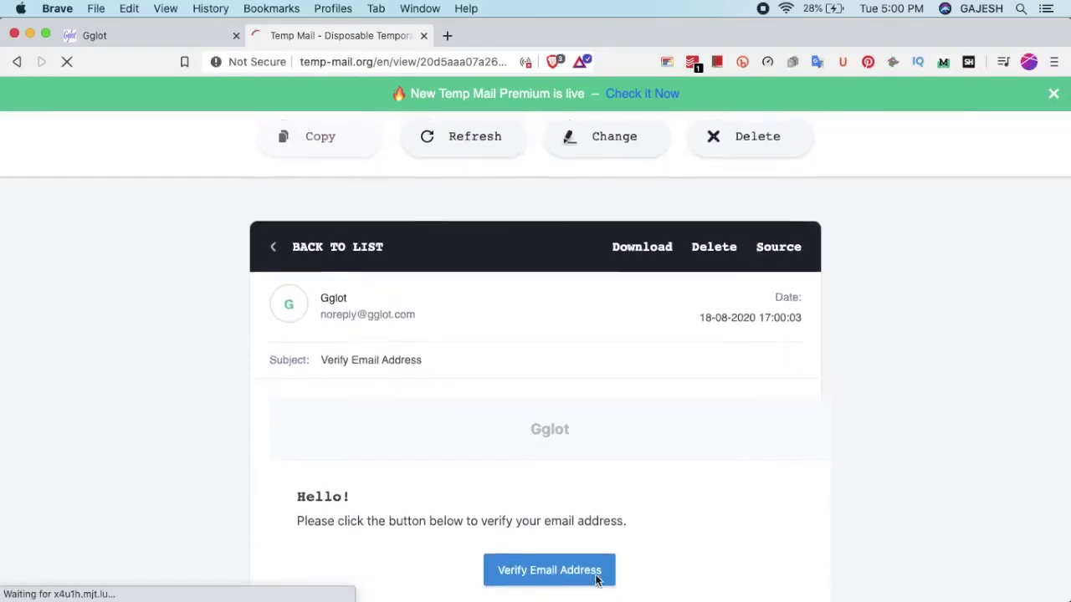
{"action": "scroll", "coordinate": [518, 356], "scroll_direction": "down", "scroll_amount": 3}
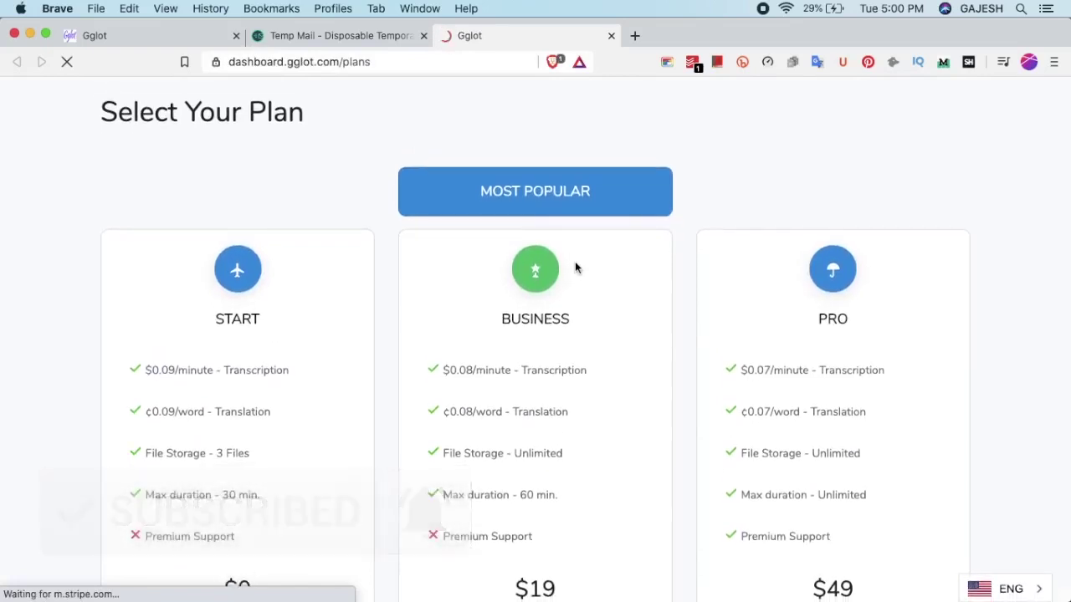
Review the available Gglot plans, starting with START
{"action": "scroll", "coordinate": [563, 251], "scroll_direction": "down", "scroll_amount": 1}
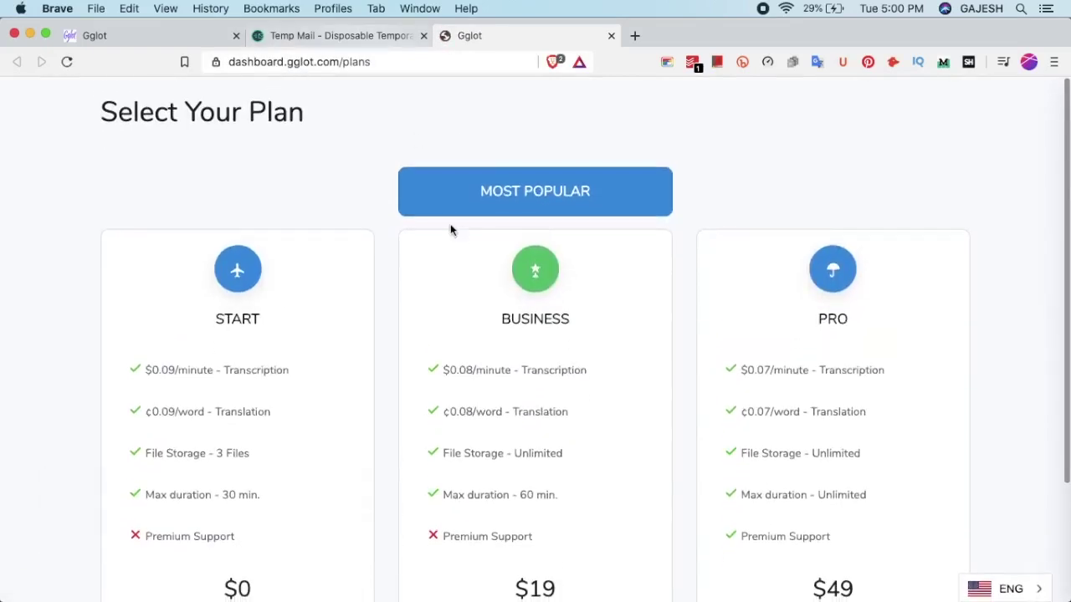
{"action": "right_click", "coordinate": [222, 317]}
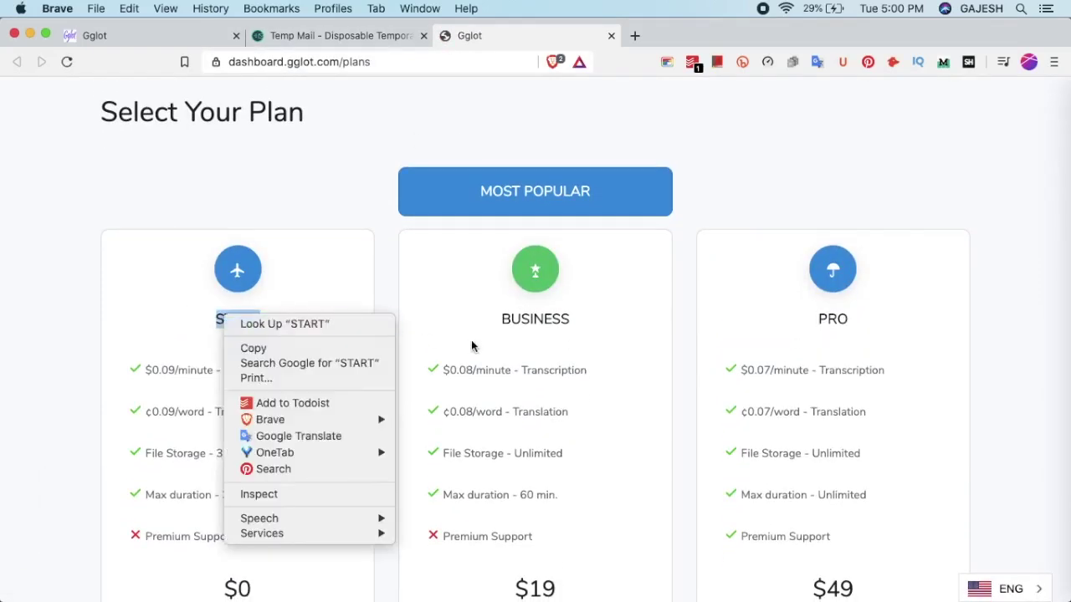
{"action": "left_click", "coordinate": [543, 326]}
{"action": "left_click", "coordinate": [883, 319]}
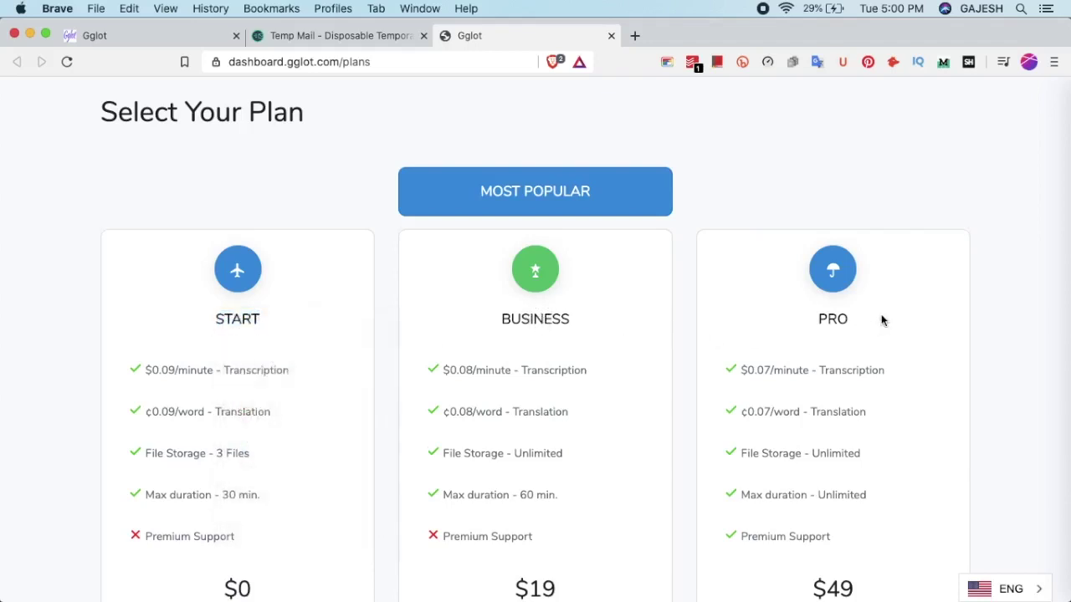
{"action": "scroll", "coordinate": [881, 314], "scroll_direction": "down", "scroll_amount": 3}
{"action": "scroll", "coordinate": [880, 314], "scroll_direction": "up", "scroll_amount": 2}
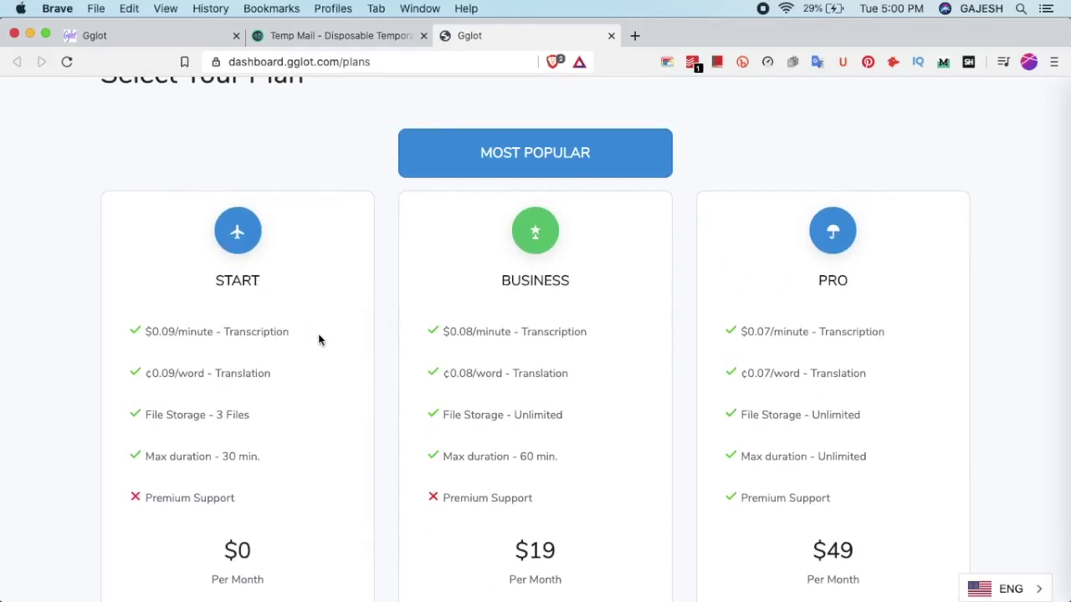
{"action": "scroll", "coordinate": [313, 338], "scroll_direction": "down", "scroll_amount": 2}
{"action": "scroll", "coordinate": [313, 341], "scroll_direction": "up", "scroll_amount": 3}
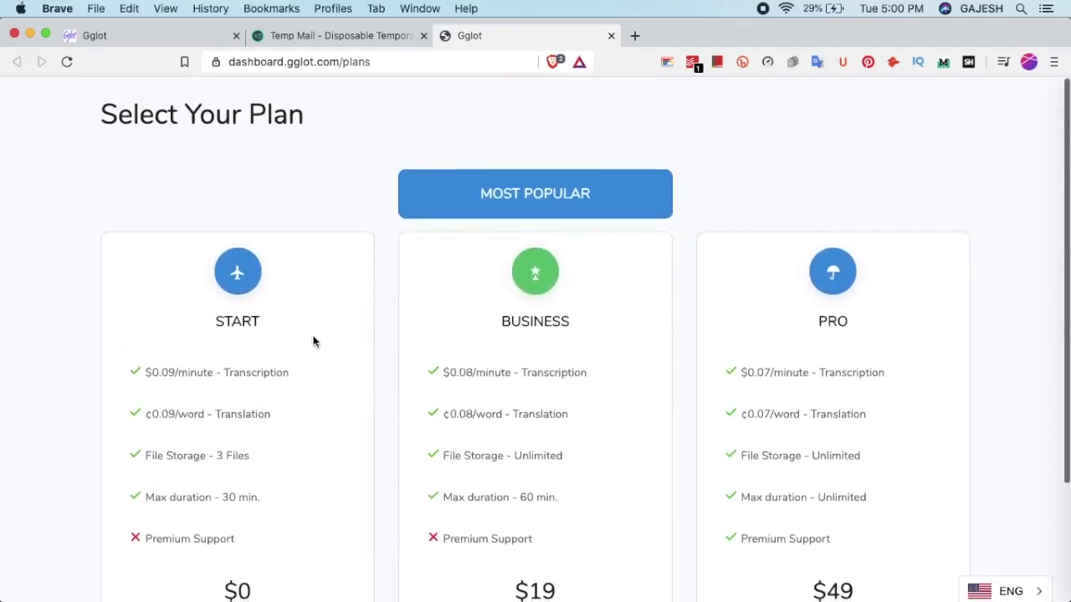
{"action": "scroll", "coordinate": [251, 407], "scroll_direction": "down", "scroll_amount": 4}
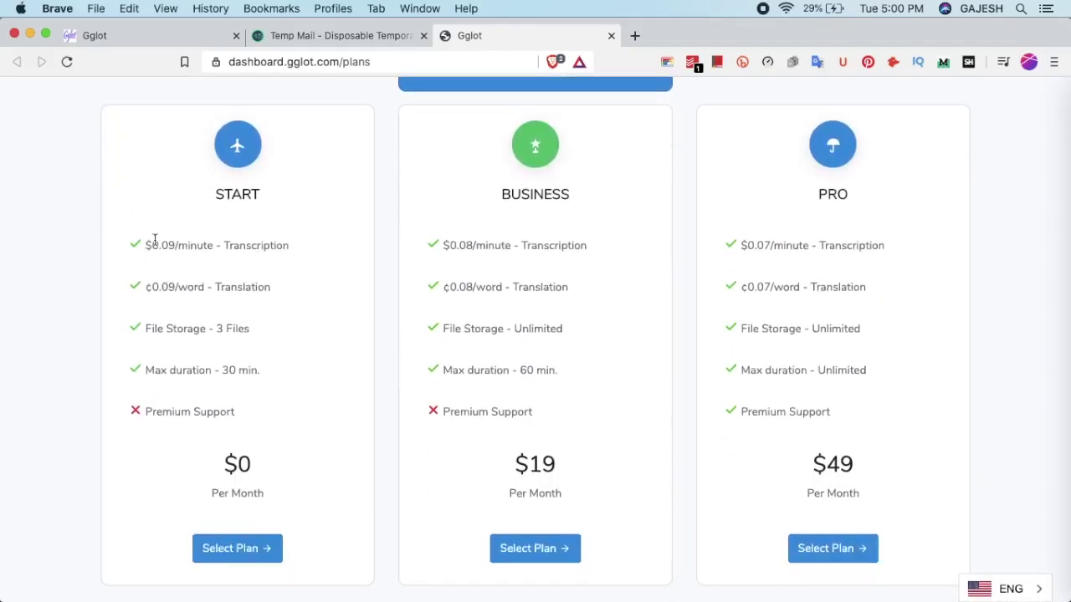
Check the 0.09 per-minute pricing and select the free $0 START plan
{"action": "left_click", "coordinate": [159, 242]}
{"action": "left_click", "coordinate": [185, 245]}
{"action": "scroll", "coordinate": [209, 244], "scroll_direction": "down", "scroll_amount": 1}
{"action": "left_click", "coordinate": [199, 221]}
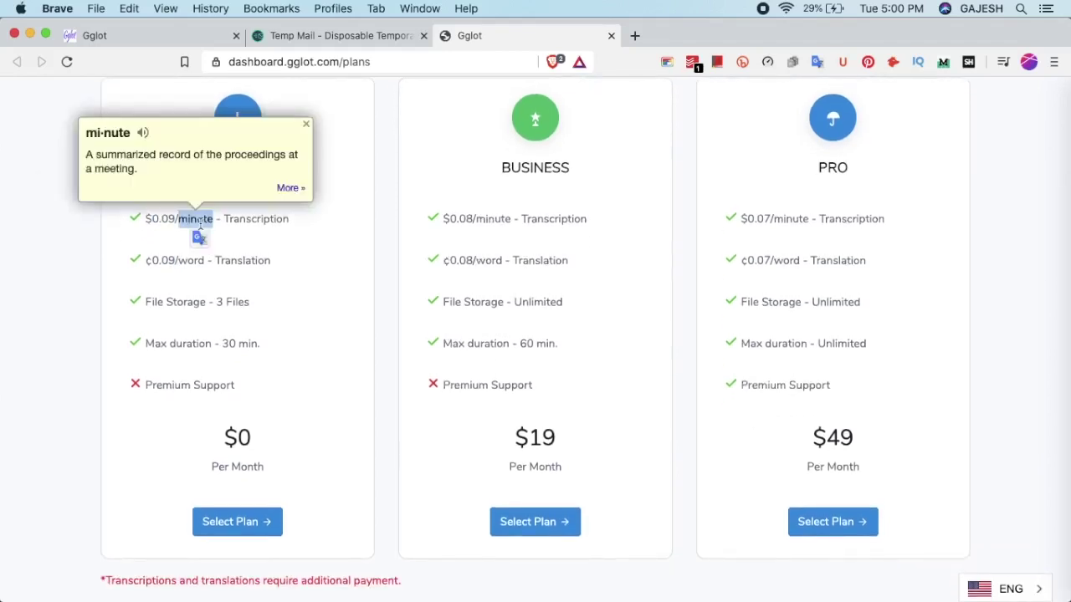
{"action": "left_click", "coordinate": [283, 219]}
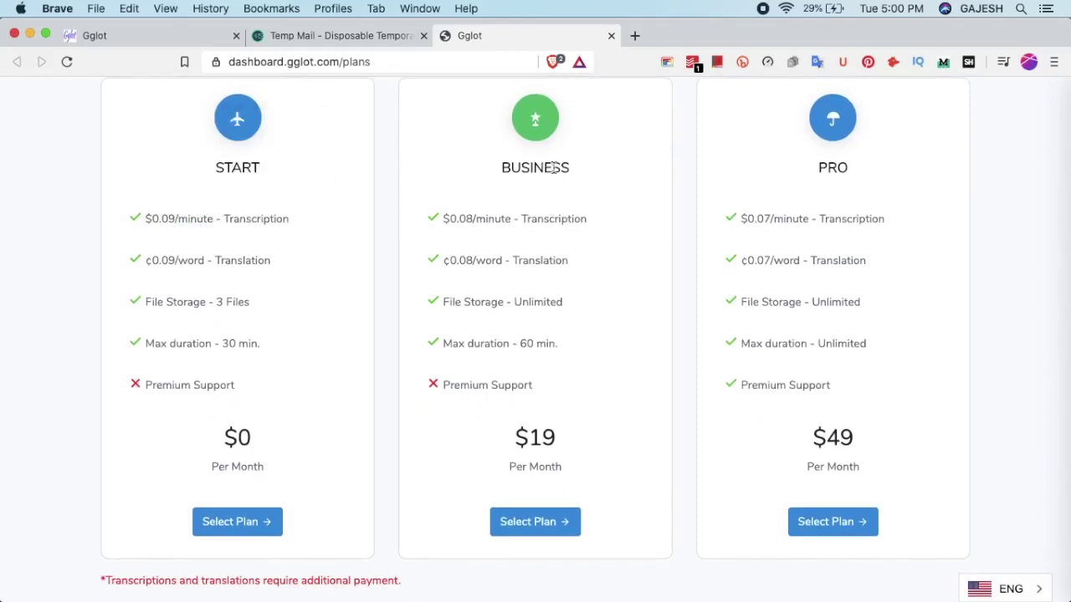
{"action": "left_click", "coordinate": [232, 520]}
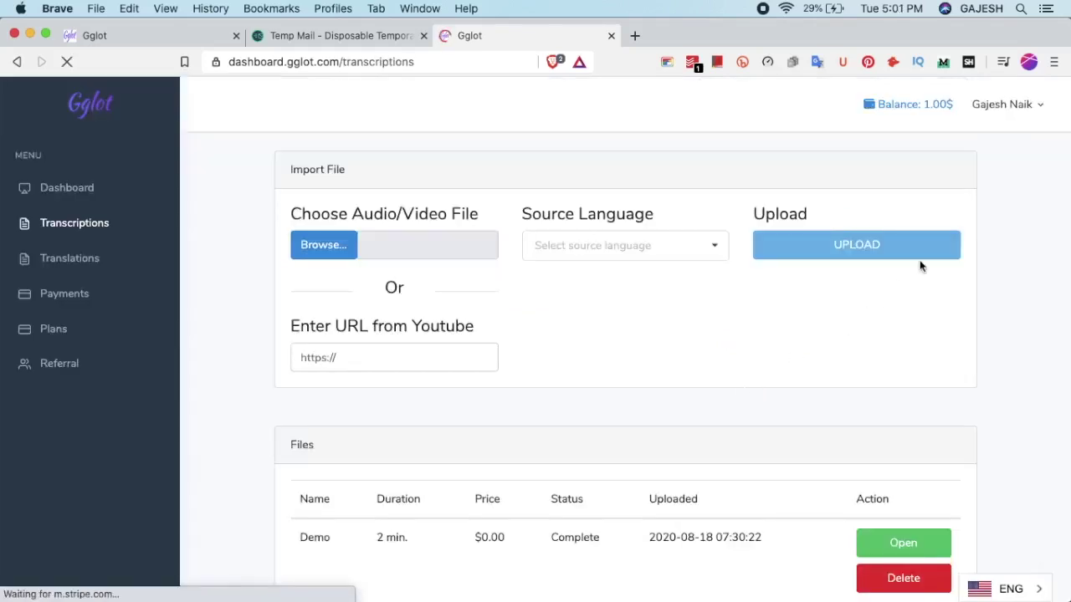
Browse for 57691906.mp3 on the Desktop to upload for transcription
{"action": "scroll", "coordinate": [722, 368], "scroll_direction": "down", "scroll_amount": 2}
{"action": "scroll", "coordinate": [721, 368], "scroll_direction": "up", "scroll_amount": 2}
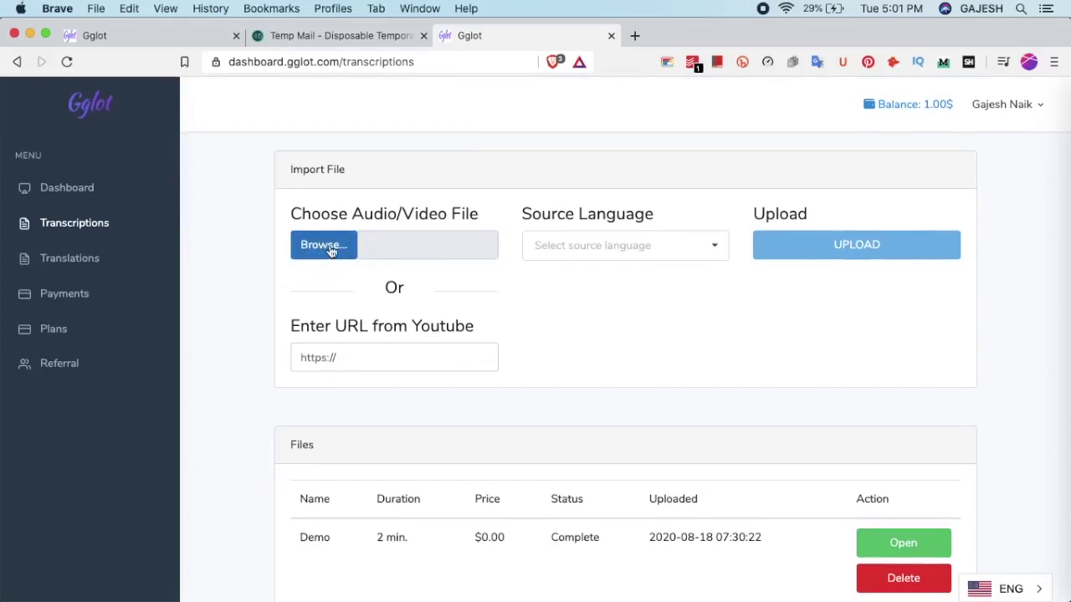
{"action": "left_click", "coordinate": [381, 248]}
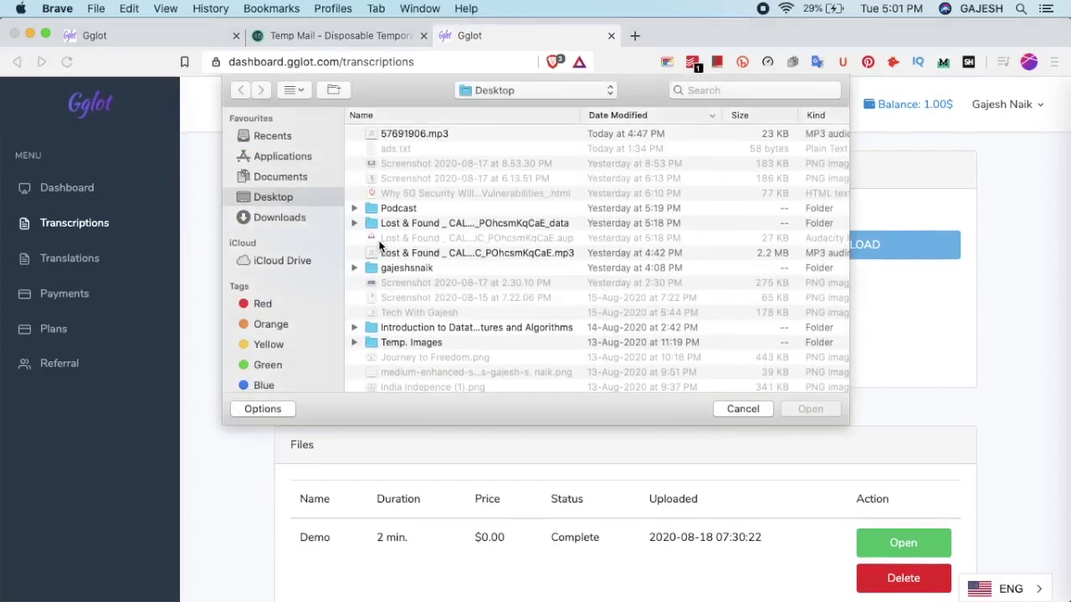
{"action": "left_click", "coordinate": [552, 134]}
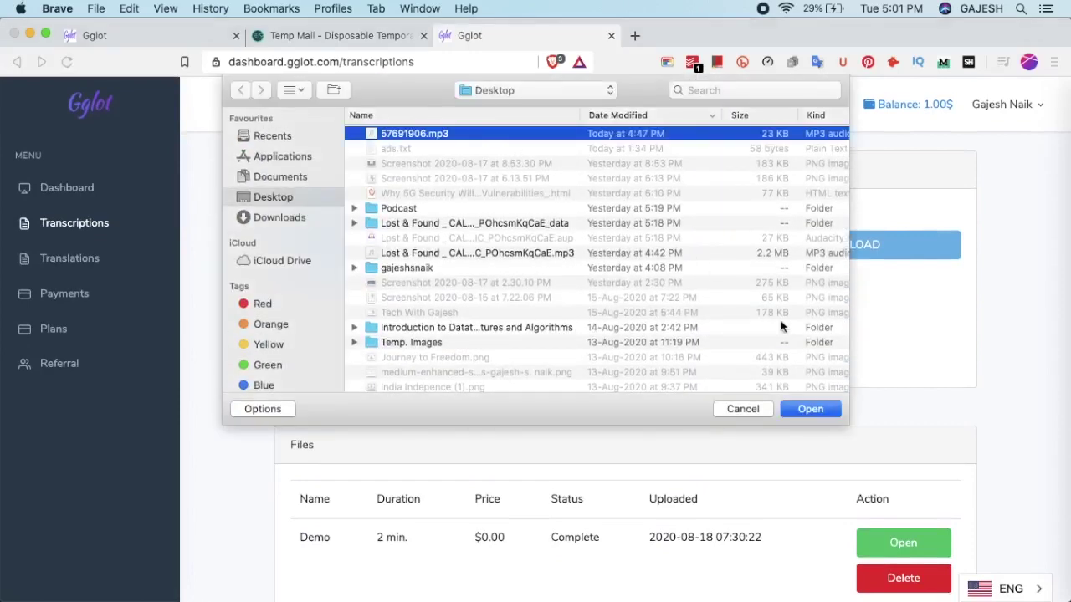
Attach 57691906.mp3, set English (United States) with 1 speaker, and upload it
{"action": "left_click", "coordinate": [808, 409]}
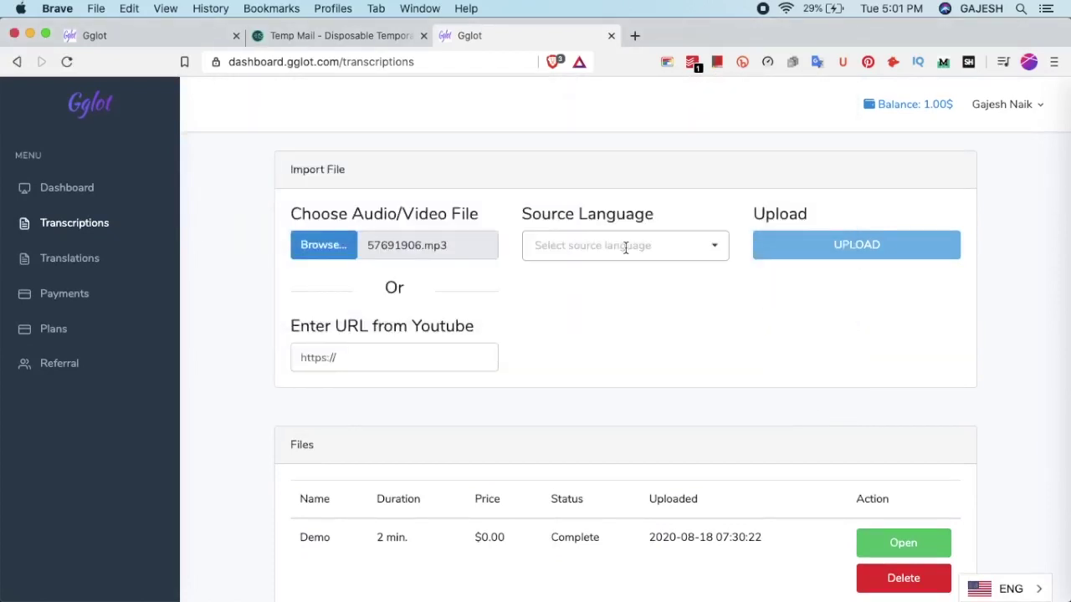
{"action": "left_click", "coordinate": [624, 247]}
{"action": "type", "text": "english"}
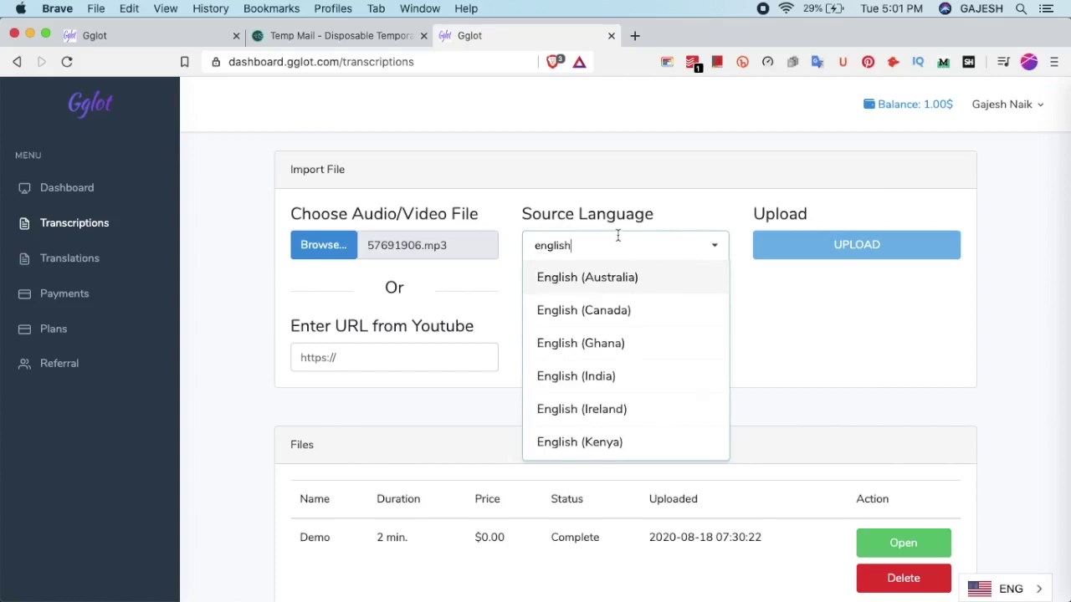
{"action": "scroll", "coordinate": [631, 322], "scroll_direction": "down", "scroll_amount": 5}
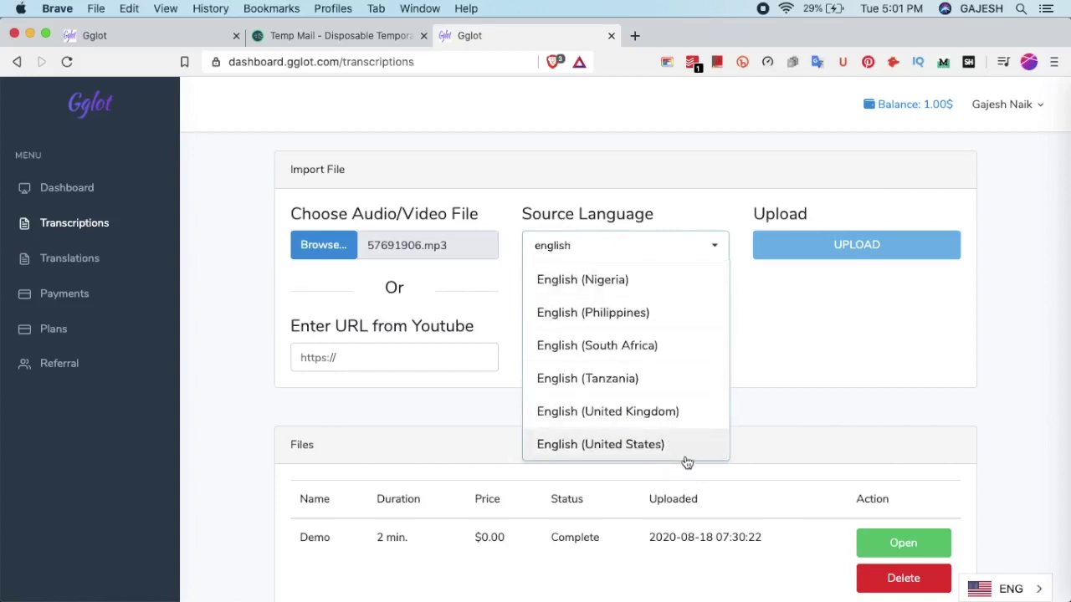
{"action": "left_click", "coordinate": [636, 444]}
{"action": "left_click", "coordinate": [888, 243]}
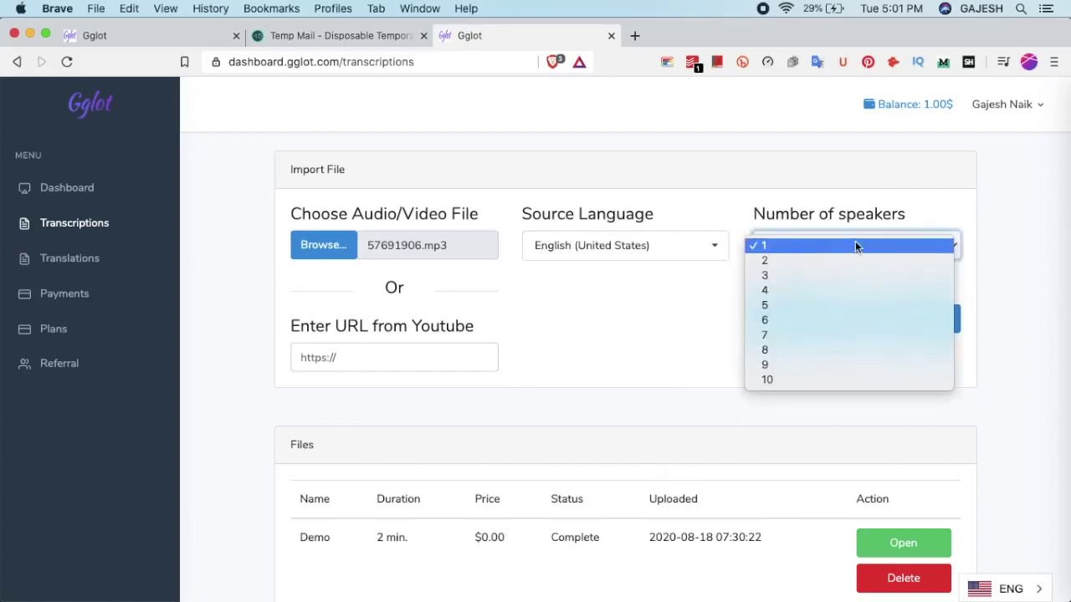
{"action": "left_click", "coordinate": [855, 242]}
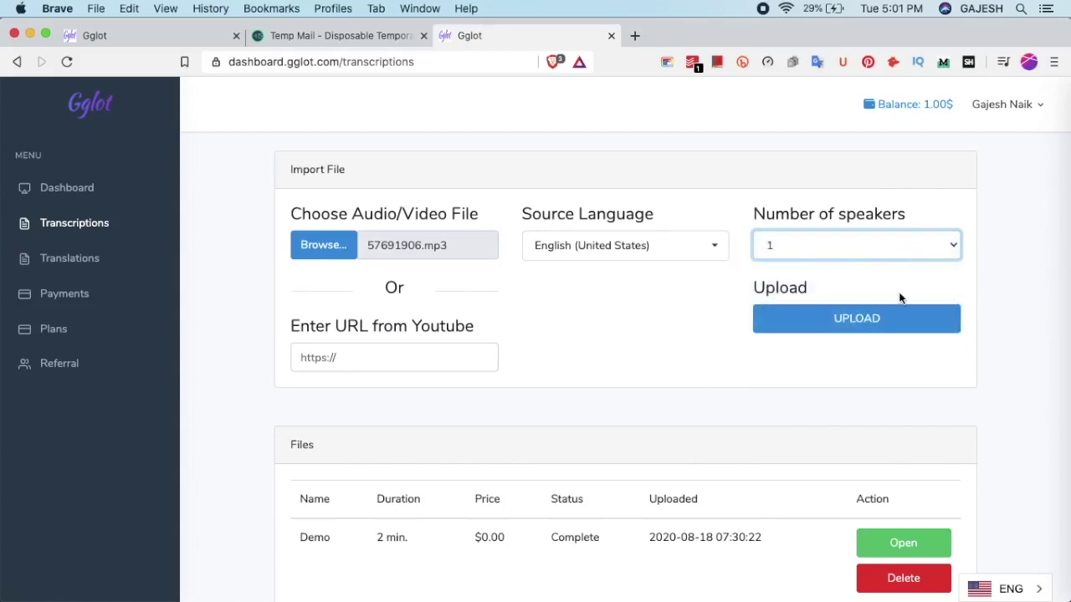
{"action": "left_click", "coordinate": [897, 331]}
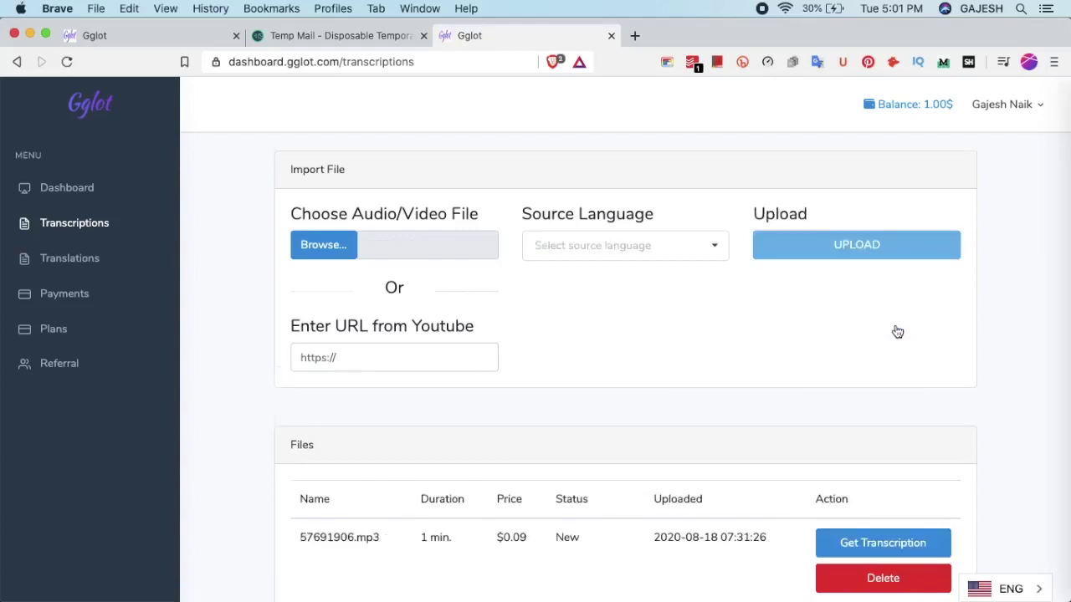
{"action": "scroll", "coordinate": [897, 332], "scroll_direction": "down", "scroll_amount": 3}
{"action": "scroll", "coordinate": [895, 334], "scroll_direction": "down", "scroll_amount": 2}
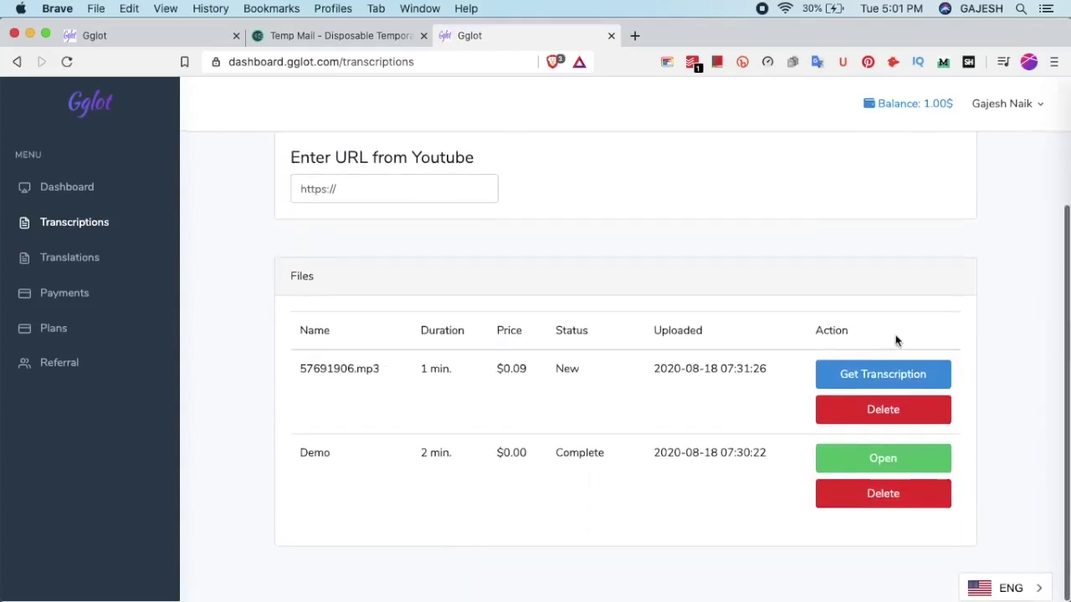
{"action": "left_click", "coordinate": [910, 379]}
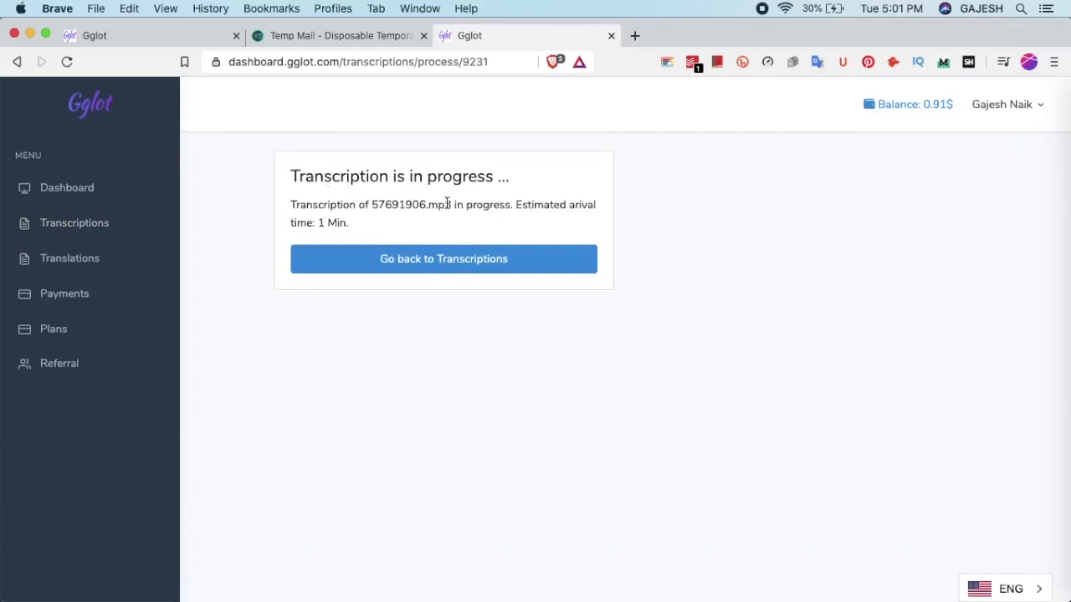
{"action": "double_click", "coordinate": [369, 176]}
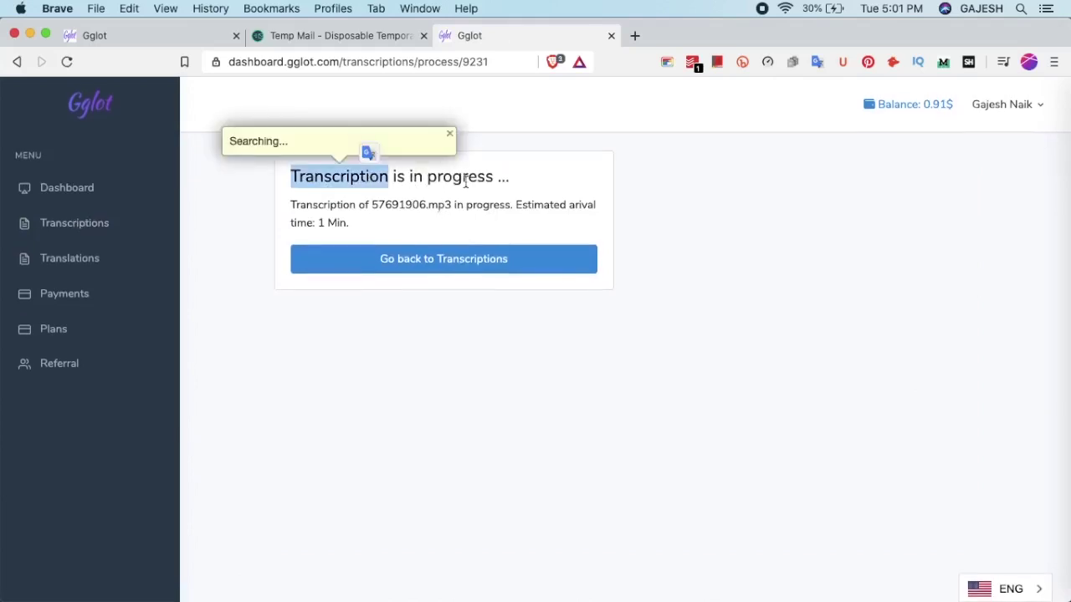
{"action": "left_click", "coordinate": [516, 213]}
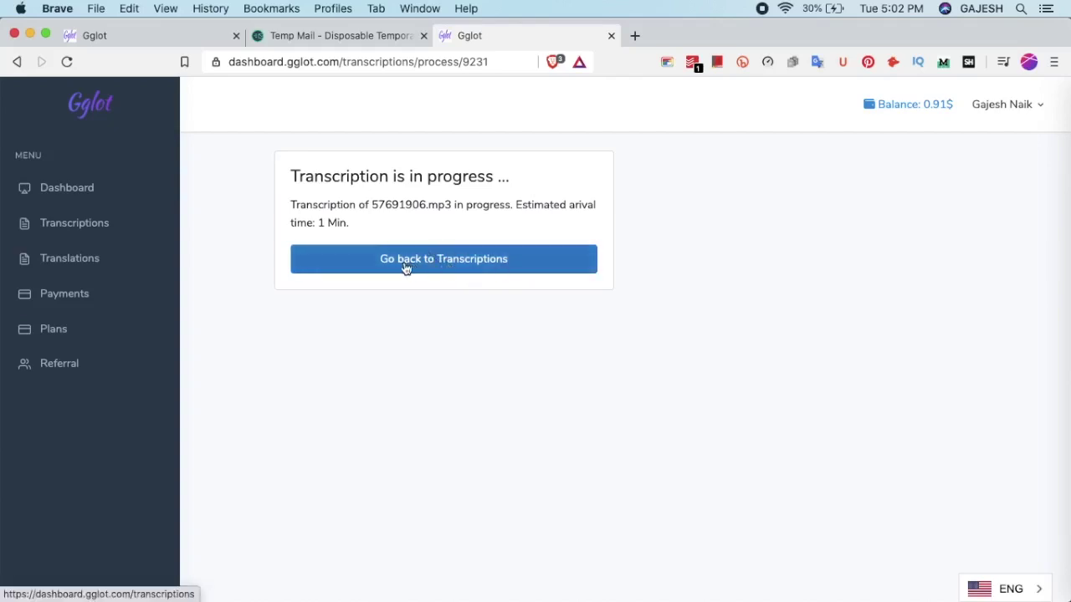
{"action": "left_click", "coordinate": [463, 267]}
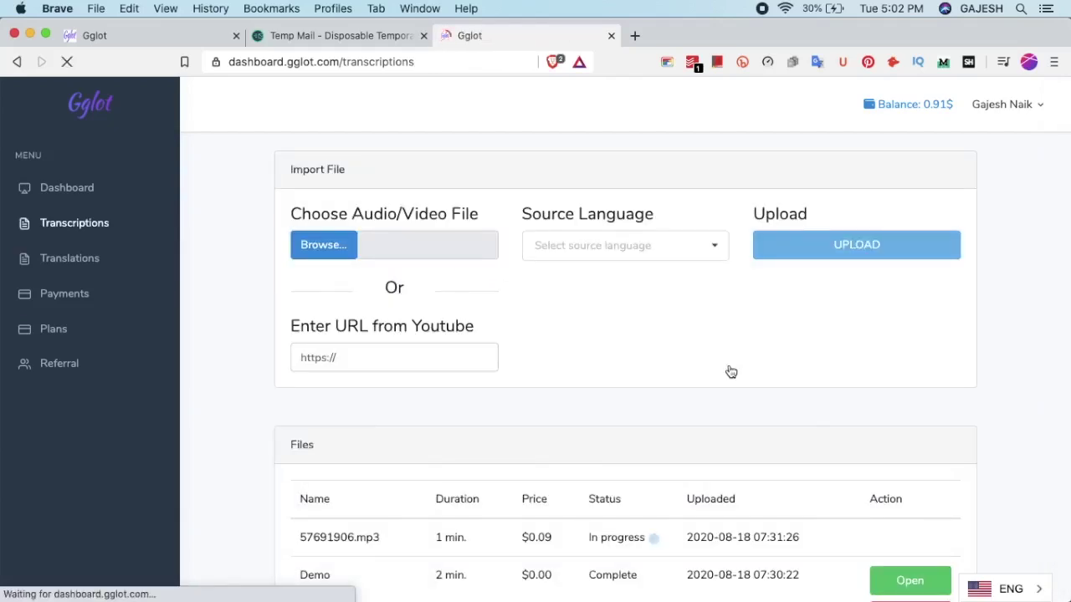
Reload the Transcriptions page to refresh the 57691906.mp3 status
{"action": "scroll", "coordinate": [729, 371], "scroll_direction": "down", "scroll_amount": 3}
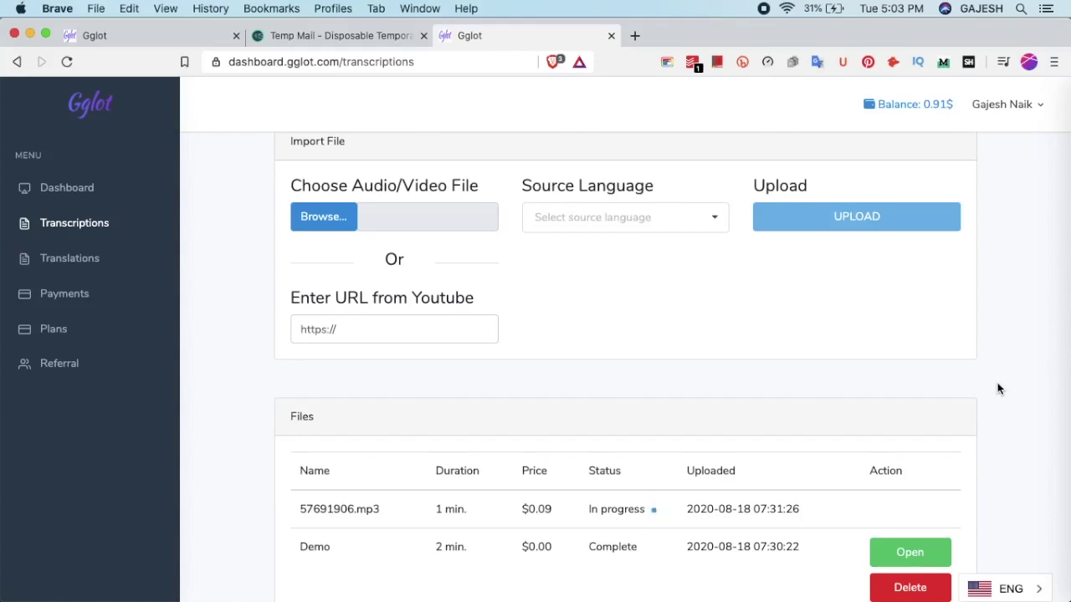
{"action": "scroll", "coordinate": [769, 390], "scroll_direction": "down", "scroll_amount": 2}
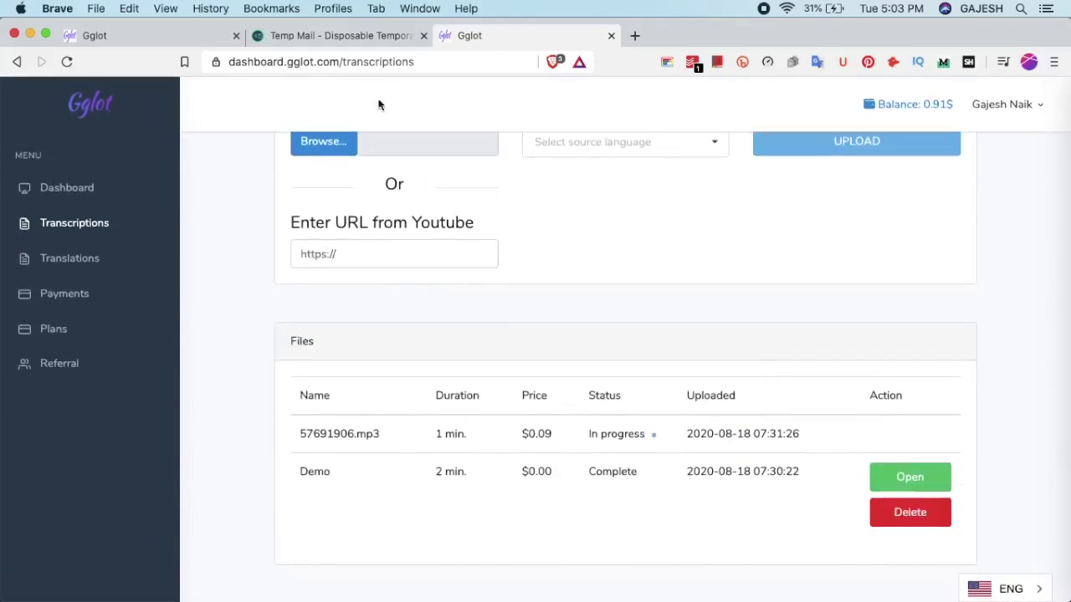
{"action": "left_click", "coordinate": [481, 67]}
{"action": "key", "text": "Return"}
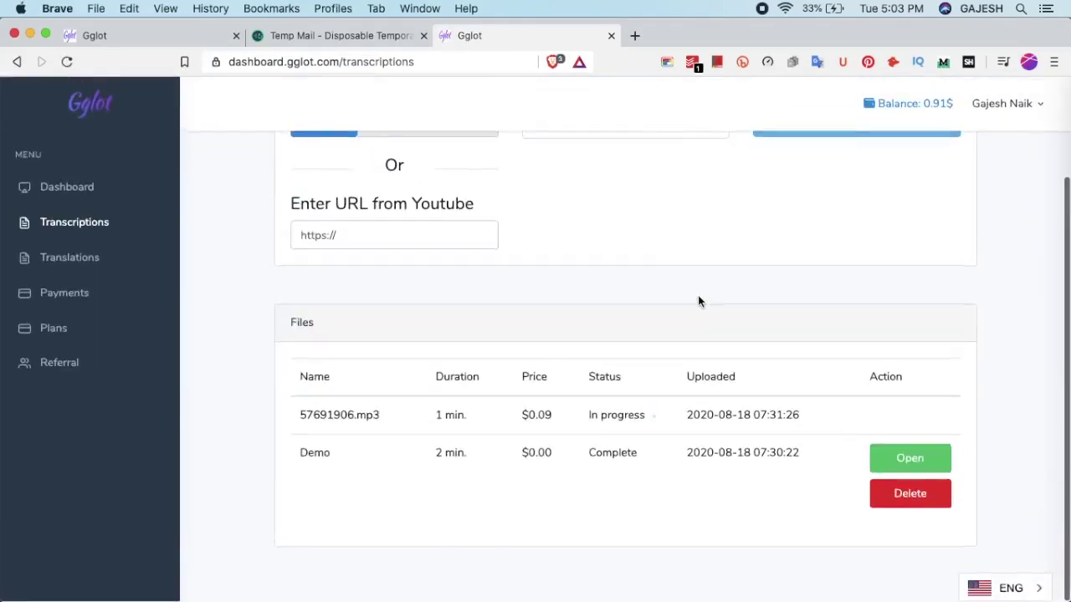
{"action": "double_click", "coordinate": [619, 416]}
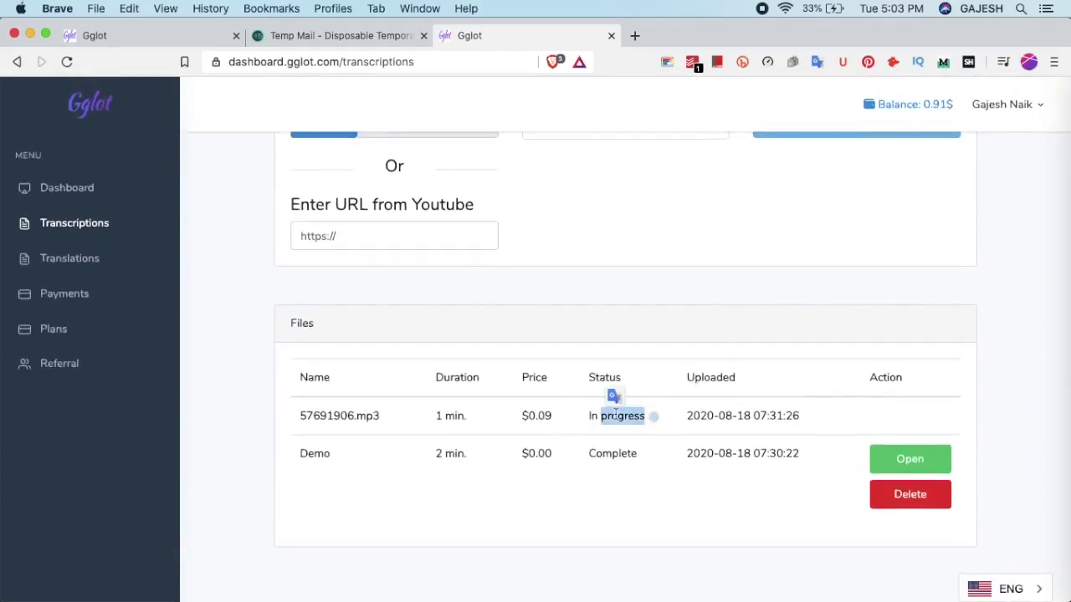
{"action": "left_click", "coordinate": [614, 413]}
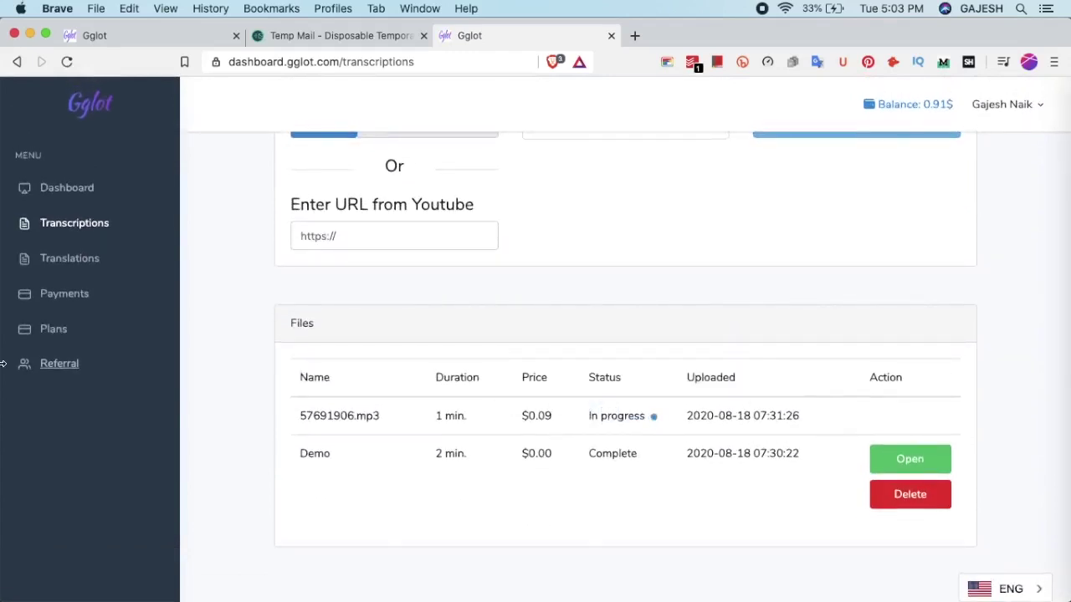
Open Translations in a new tab, then return to the transcriptions list showing Complete
{"action": "right_click", "coordinate": [76, 253]}
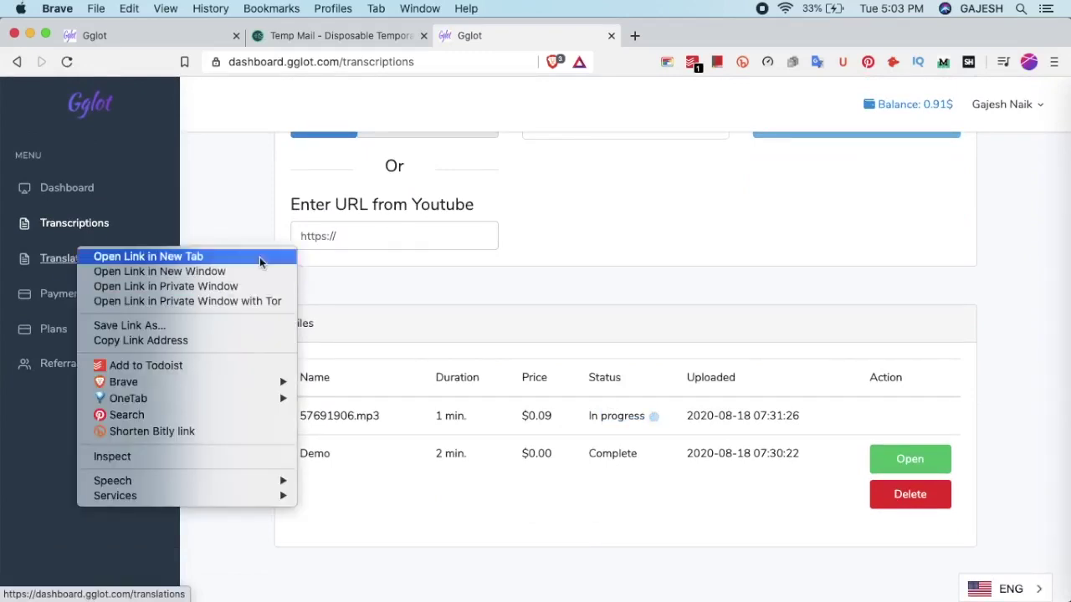
{"action": "left_click", "coordinate": [290, 260]}
{"action": "scroll", "coordinate": [610, 265], "scroll_direction": "up", "scroll_amount": 3}
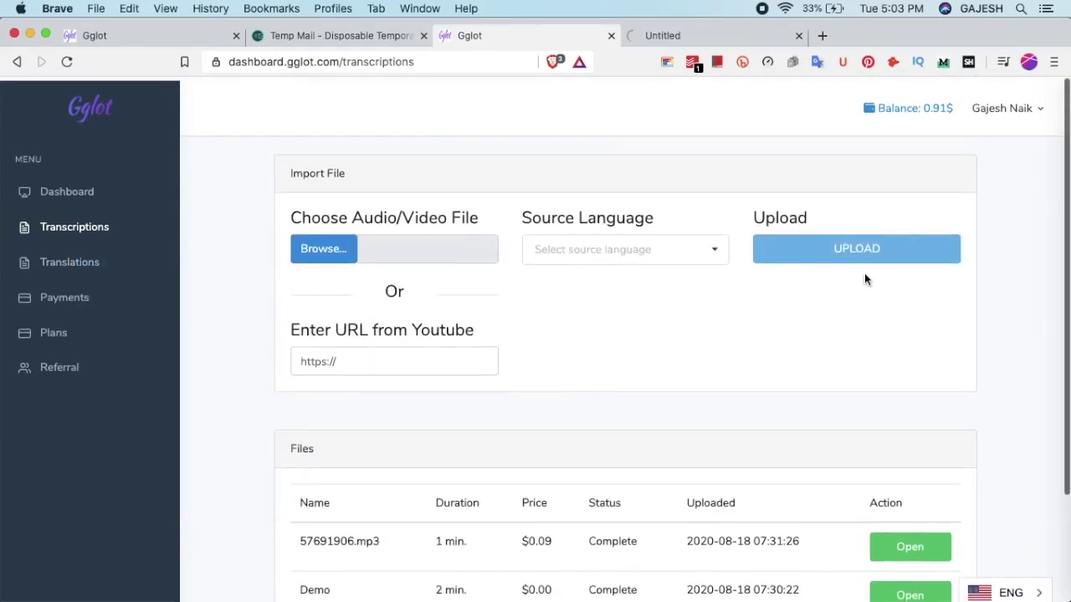
{"action": "scroll", "coordinate": [734, 245], "scroll_direction": "down", "scroll_amount": 3}
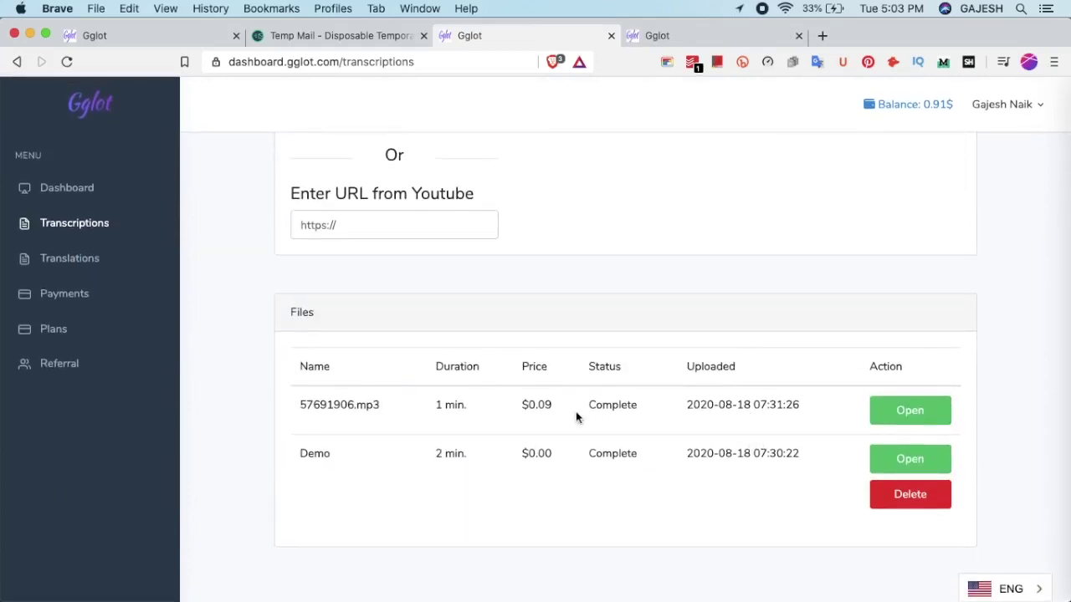
{"action": "left_click", "coordinate": [701, 38]}
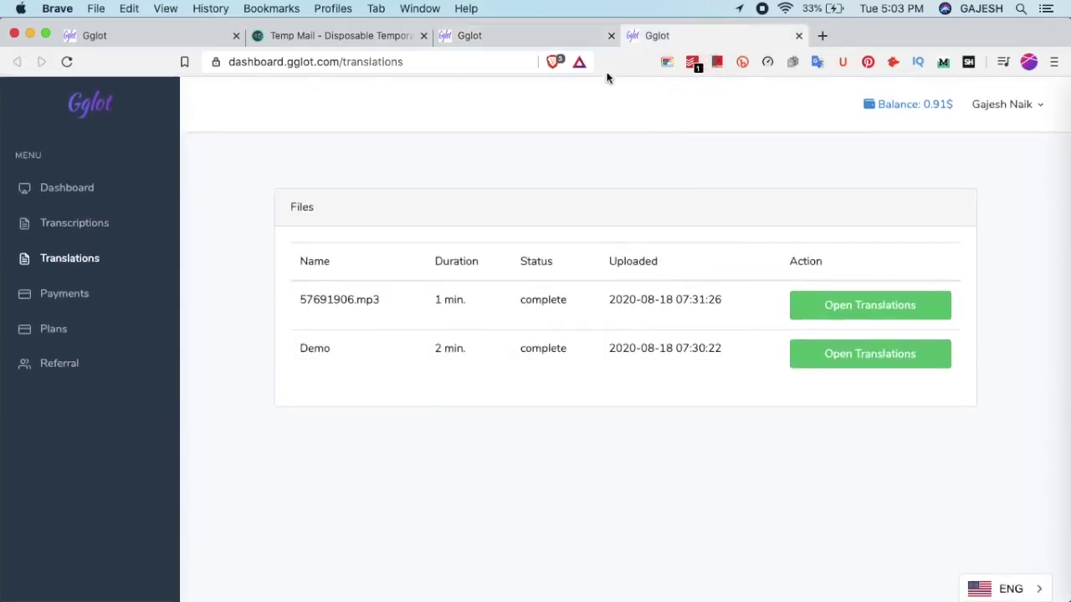
{"action": "left_click", "coordinate": [549, 37]}
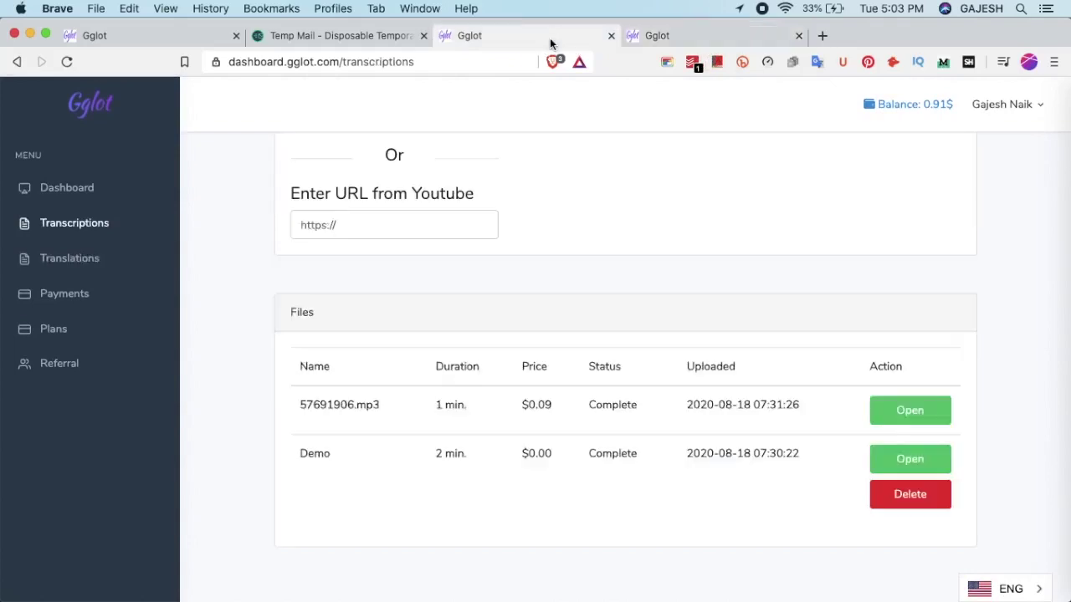
{"action": "scroll", "coordinate": [827, 456], "scroll_direction": "up", "scroll_amount": 4}
{"action": "scroll", "coordinate": [828, 455], "scroll_direction": "down", "scroll_amount": 4}
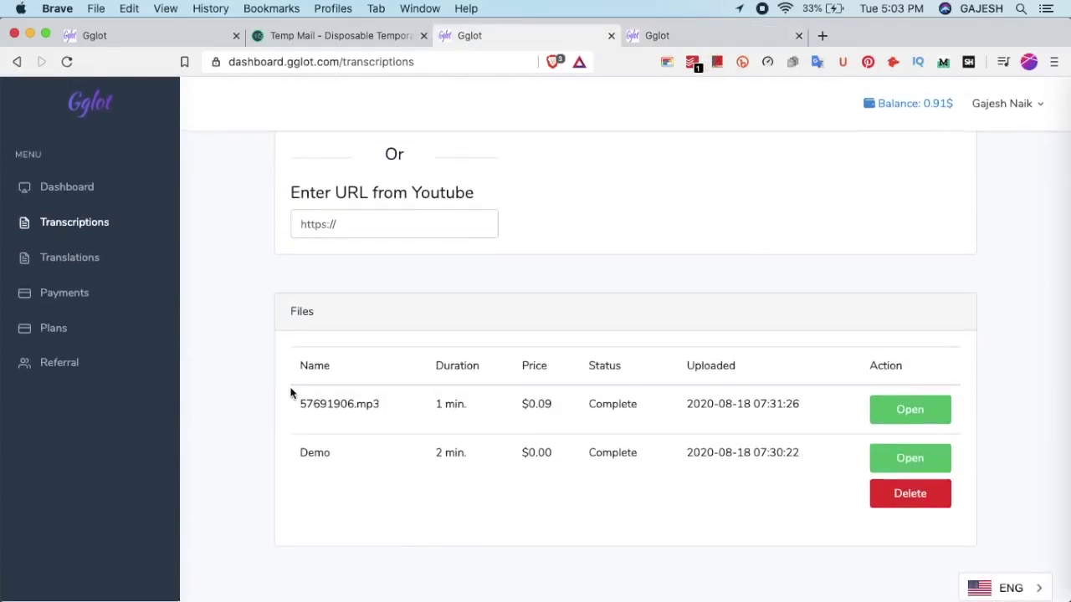
Open the 57691906.mp3 transcript and read its two lines of text
{"action": "left_click", "coordinate": [927, 412]}
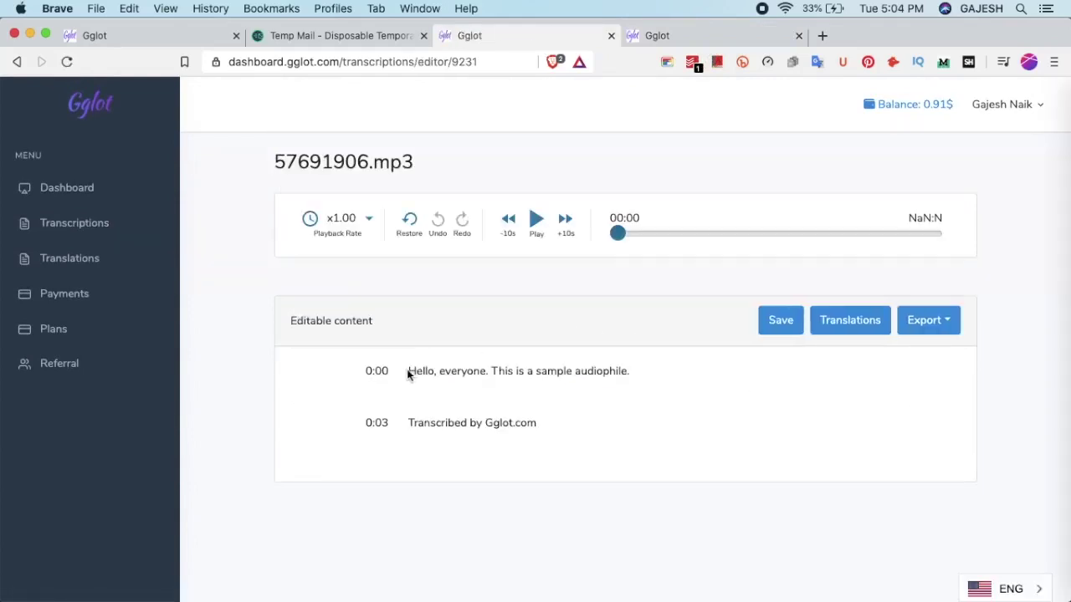
{"action": "triple_click", "coordinate": [550, 375]}
{"action": "double_click", "coordinate": [477, 407]}
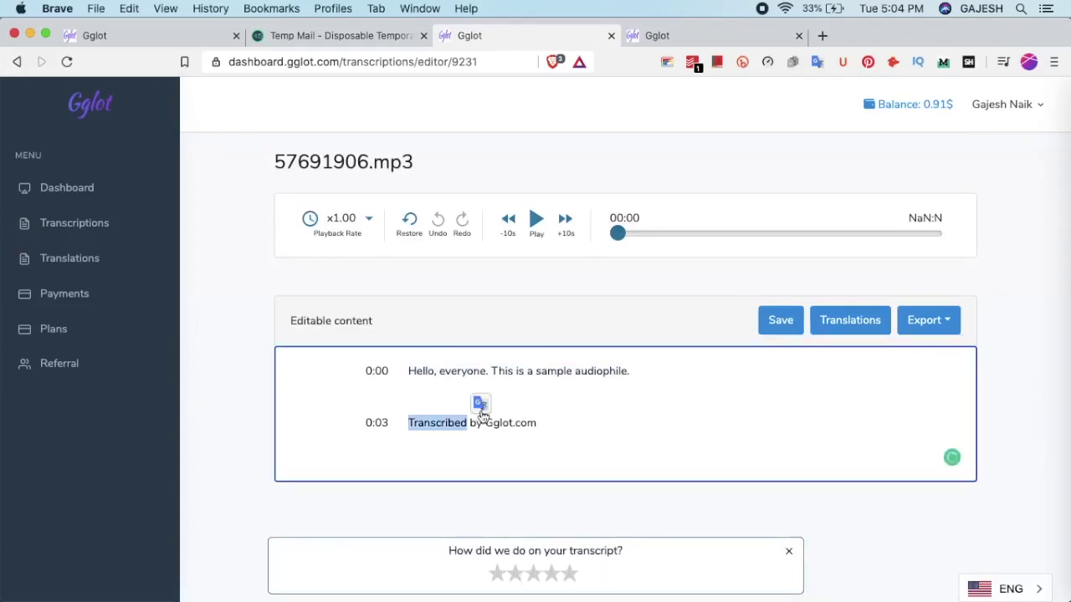
{"action": "left_click", "coordinate": [528, 402]}
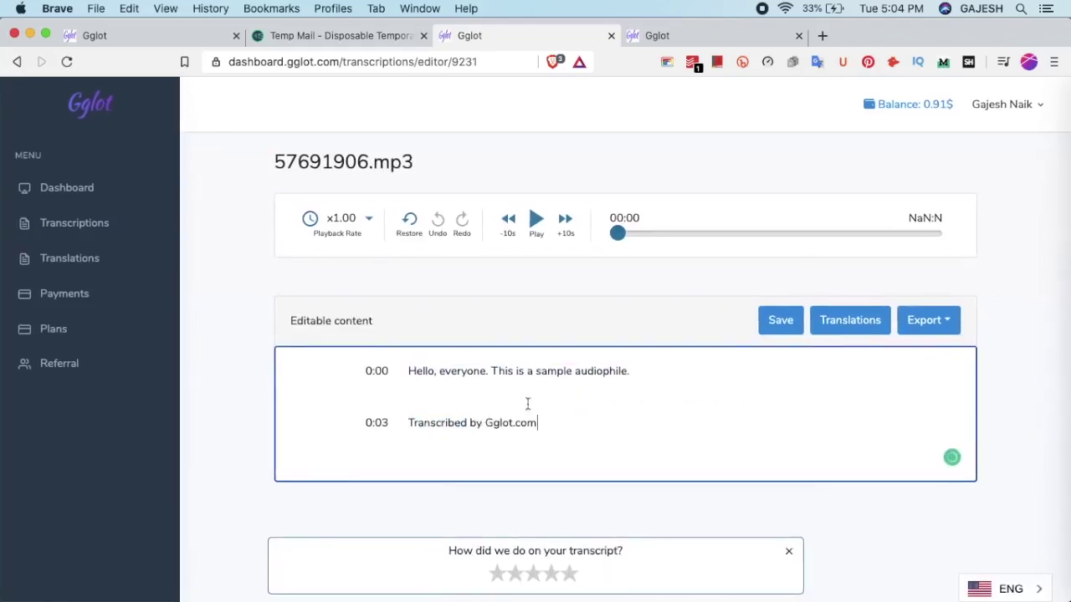
{"action": "left_click_drag", "start_coordinate": [409, 368], "coordinate": [616, 421]}
{"action": "left_click", "coordinate": [642, 427]}
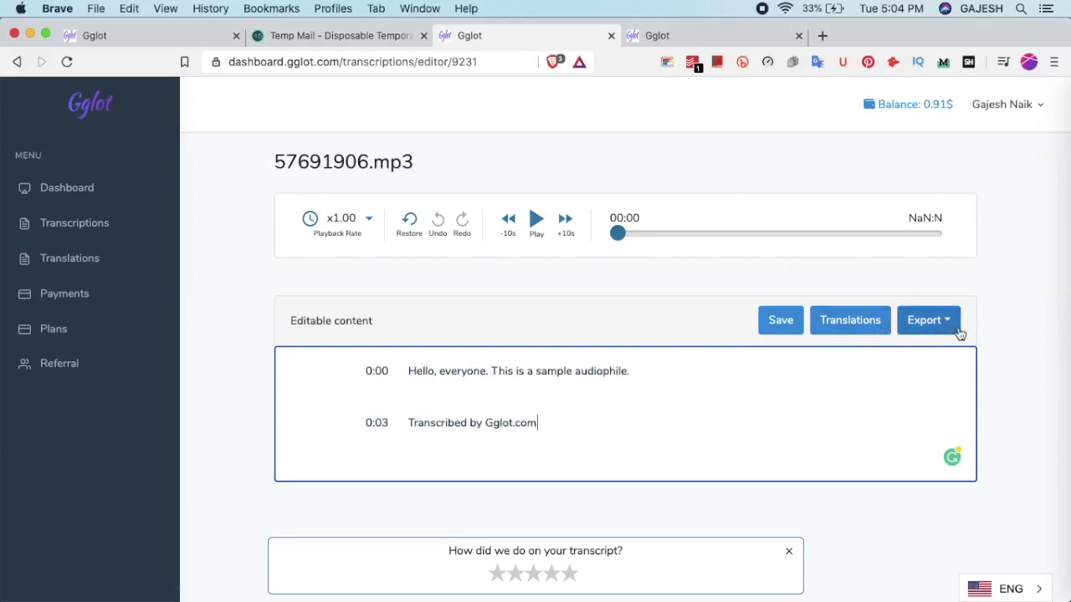
Look over the Export format list, close it, and return to Transcriptions
{"action": "left_click", "coordinate": [932, 330]}
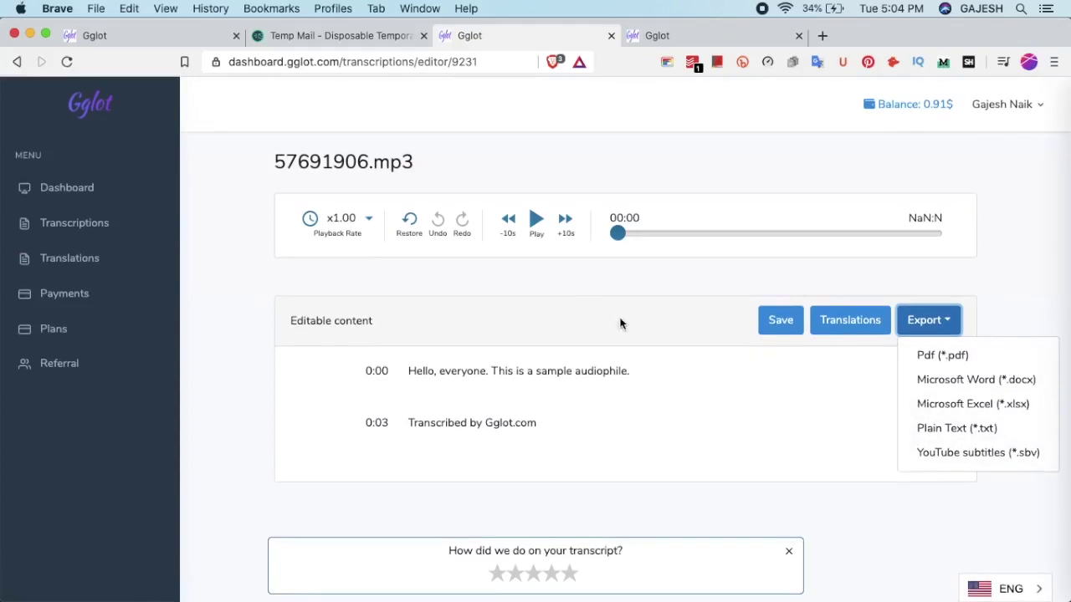
{"action": "left_click", "coordinate": [608, 304]}
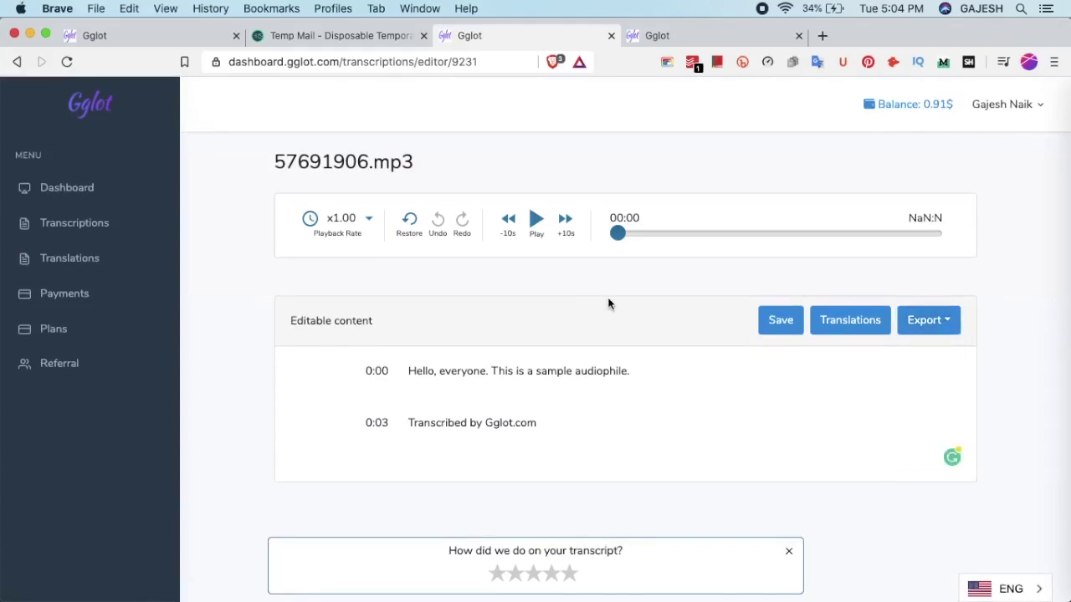
{"action": "left_click", "coordinate": [84, 223]}
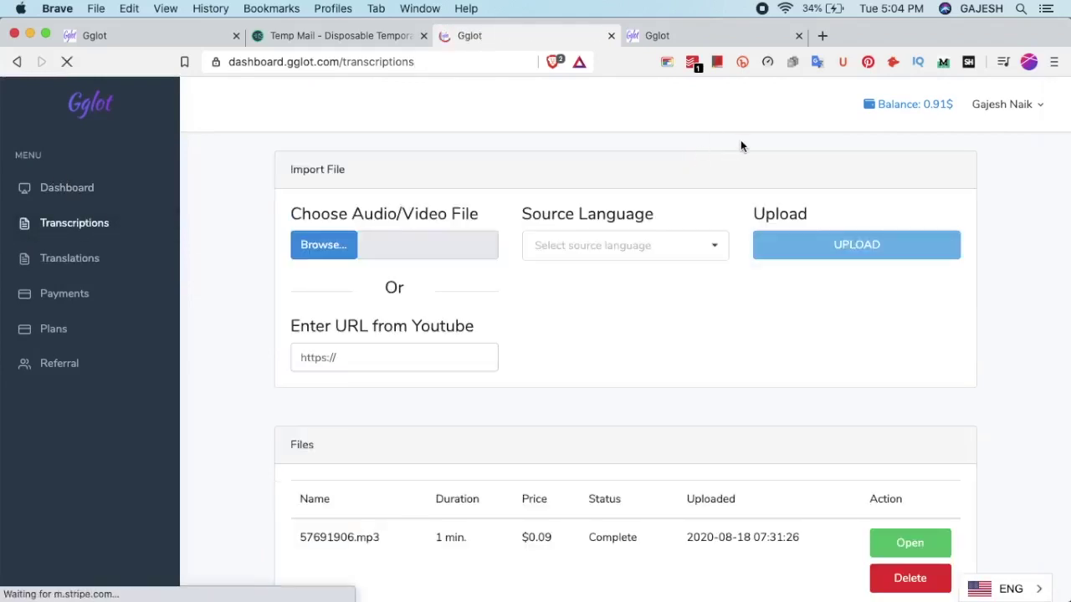
Load the creator's YouTube channel URL in the fourth tab, then return to Gglot's Transcriptions tab
{"action": "left_click", "coordinate": [727, 34]}
{"action": "left_click", "coordinate": [500, 59]}
{"action": "type", "text": "youtube"}
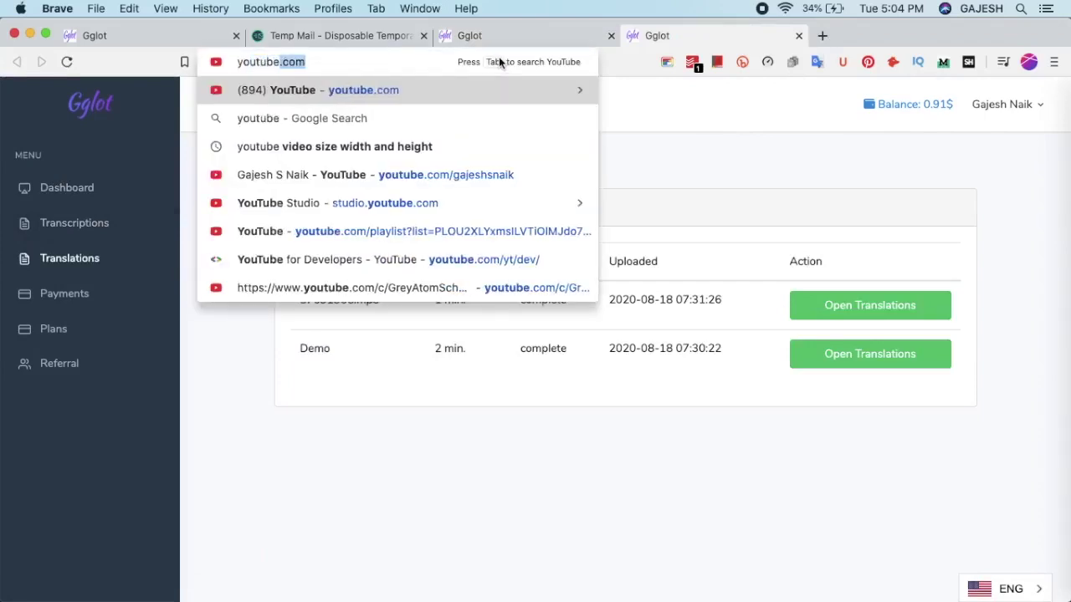
{"action": "key", "text": "Tab"}
{"action": "key", "text": "BackSpace"}
{"action": "type", "text": ".com/gajeshs"}
{"action": "key", "text": "BackSpace"}
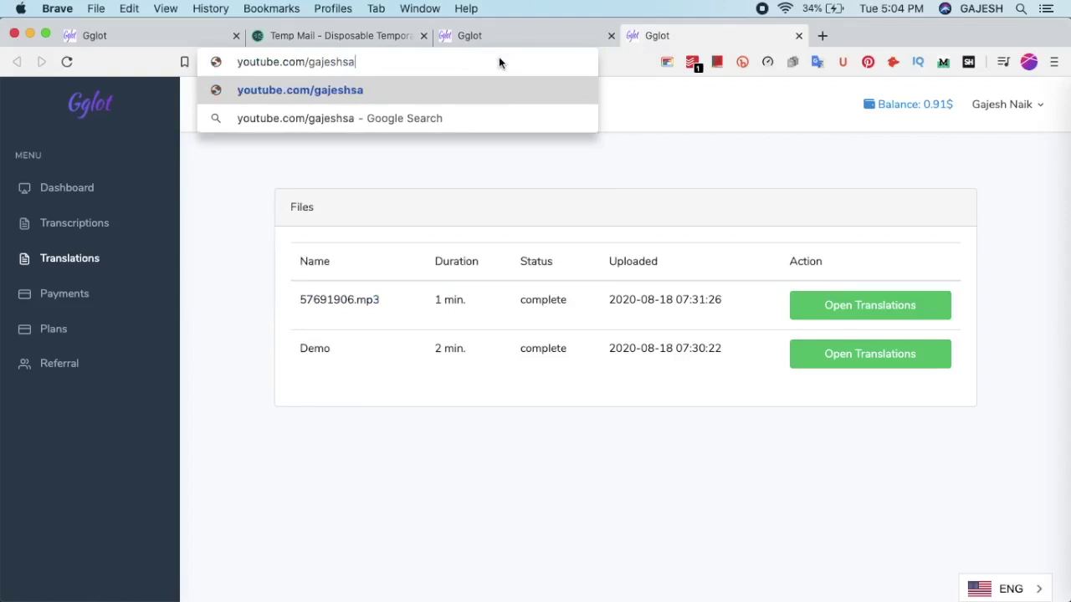
{"action": "type", "text": "naik"}
{"action": "key", "text": "Return"}
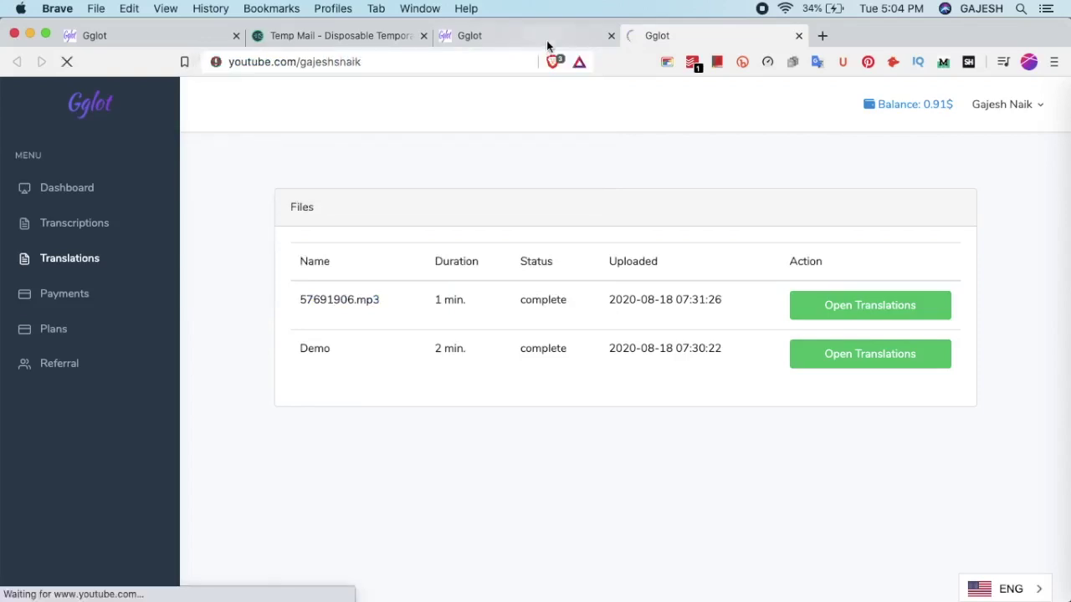
{"action": "left_click", "coordinate": [548, 36]}
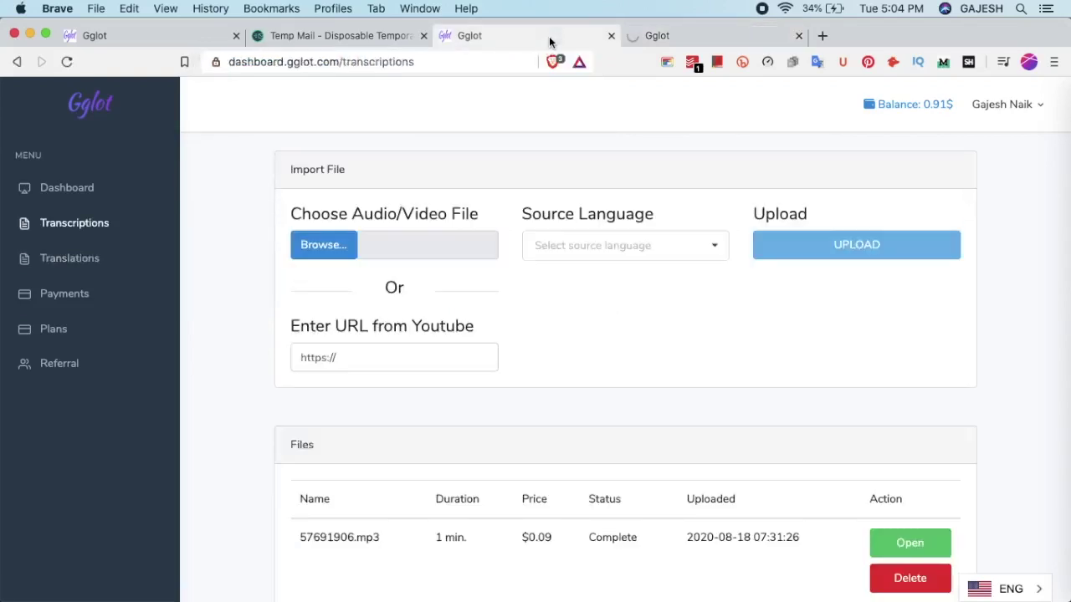
Copy the link to the channel's podcast trailer (Episode 0) video
{"action": "left_click", "coordinate": [447, 351]}
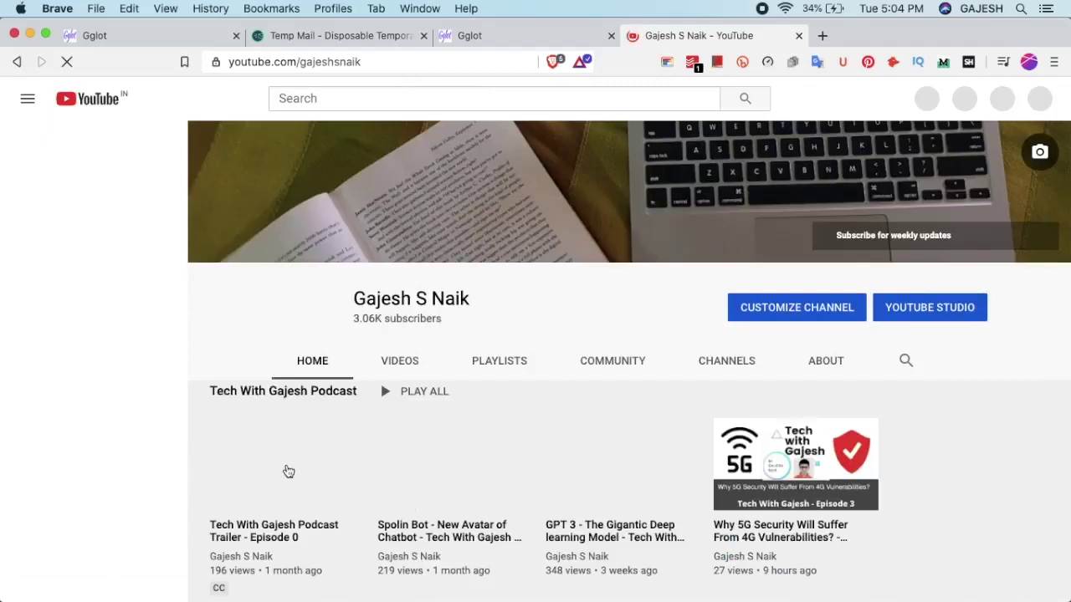
{"action": "scroll", "coordinate": [288, 472], "scroll_direction": "down", "scroll_amount": 2}
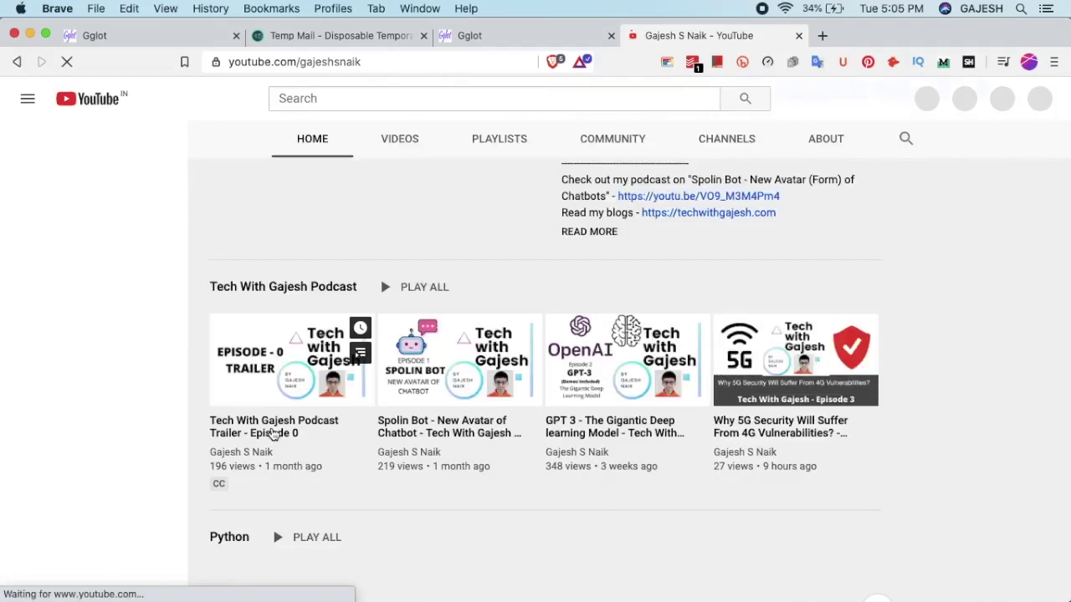
{"action": "right_click", "coordinate": [272, 433]}
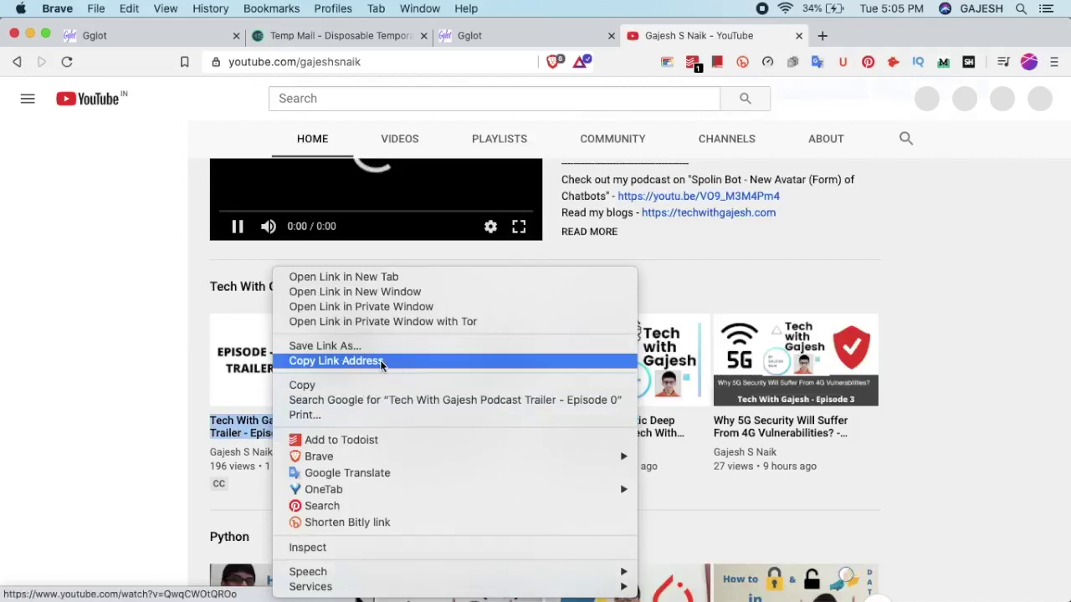
{"action": "left_click", "coordinate": [381, 362]}
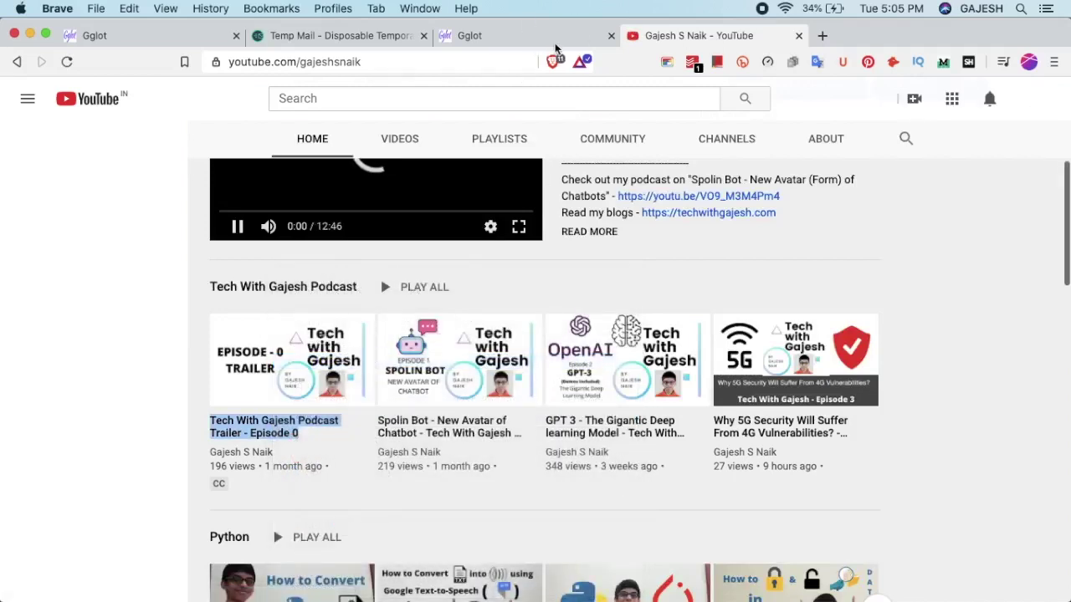
Paste the copied trailer link into Gglot's Enter URL from Youtube field
{"action": "left_click", "coordinate": [571, 30]}
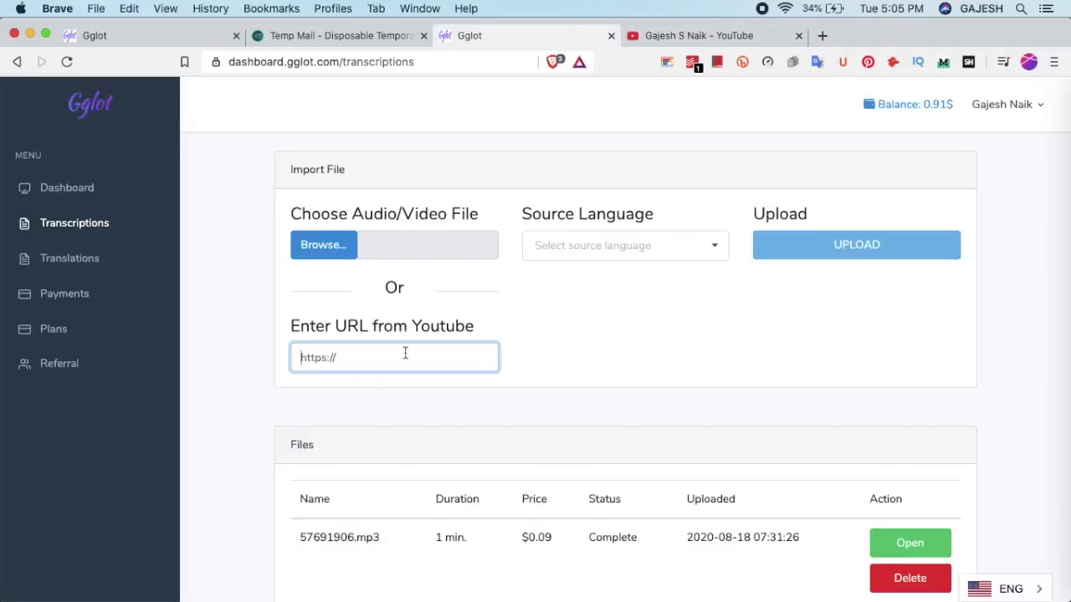
{"action": "key", "text": "super+v"}
{"action": "scroll", "coordinate": [818, 304], "scroll_direction": "down", "scroll_amount": 1}
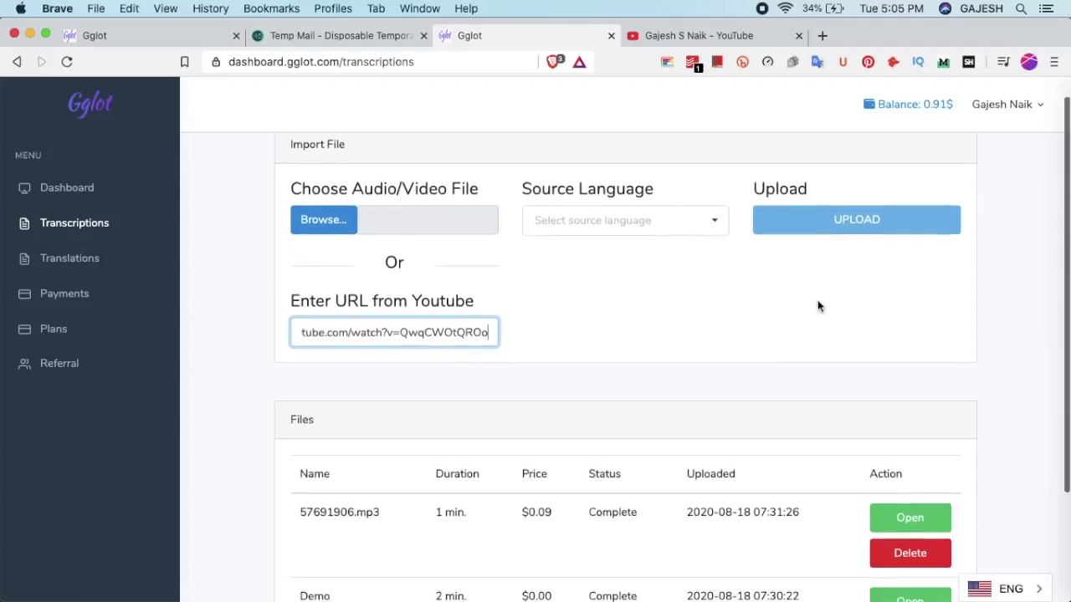
{"action": "left_click", "coordinate": [818, 305]}
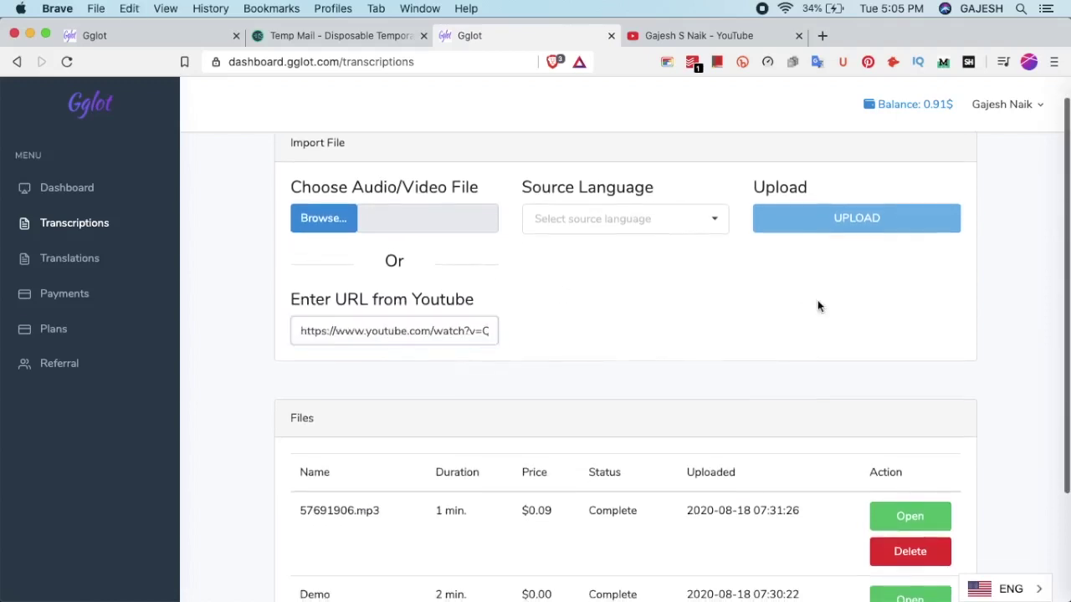
Set the source language to English (India) with 1 speaker and upload the video
{"action": "left_click", "coordinate": [595, 217]}
{"action": "type", "text": "english"}
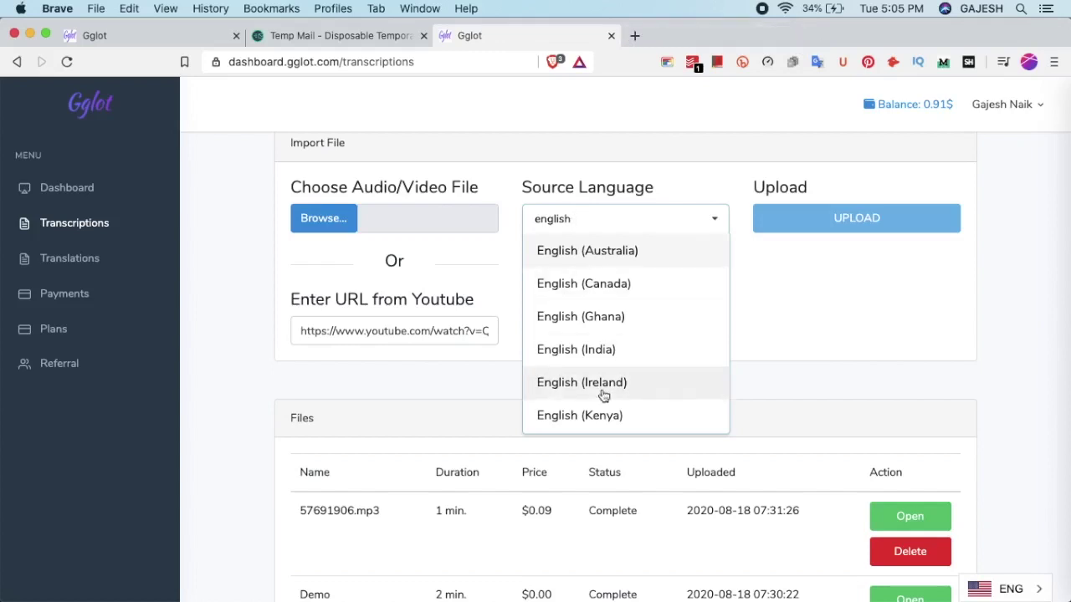
{"action": "left_click", "coordinate": [674, 349]}
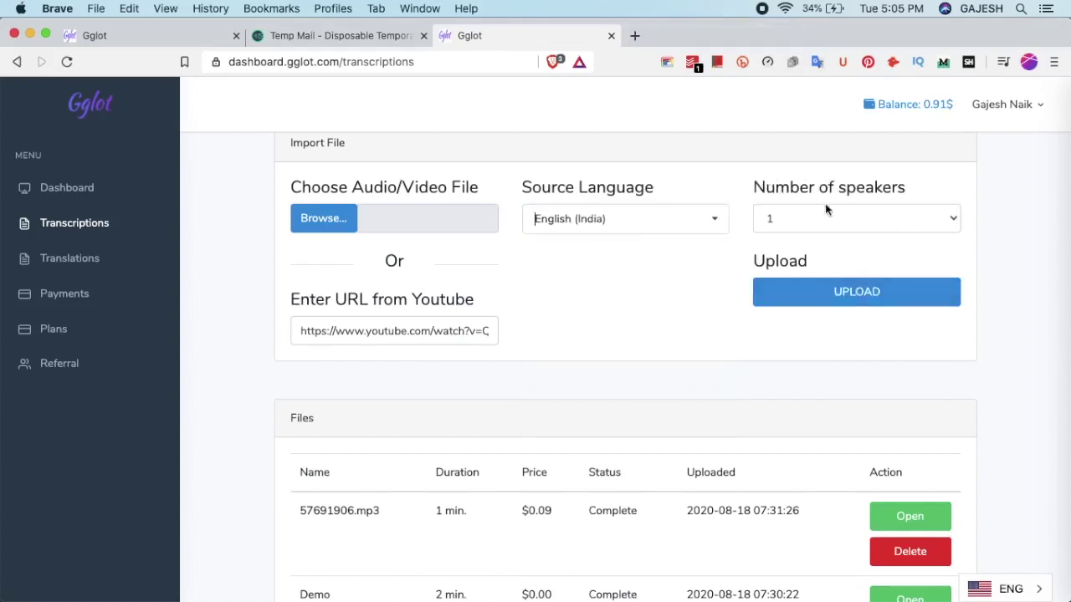
{"action": "left_click", "coordinate": [837, 293]}
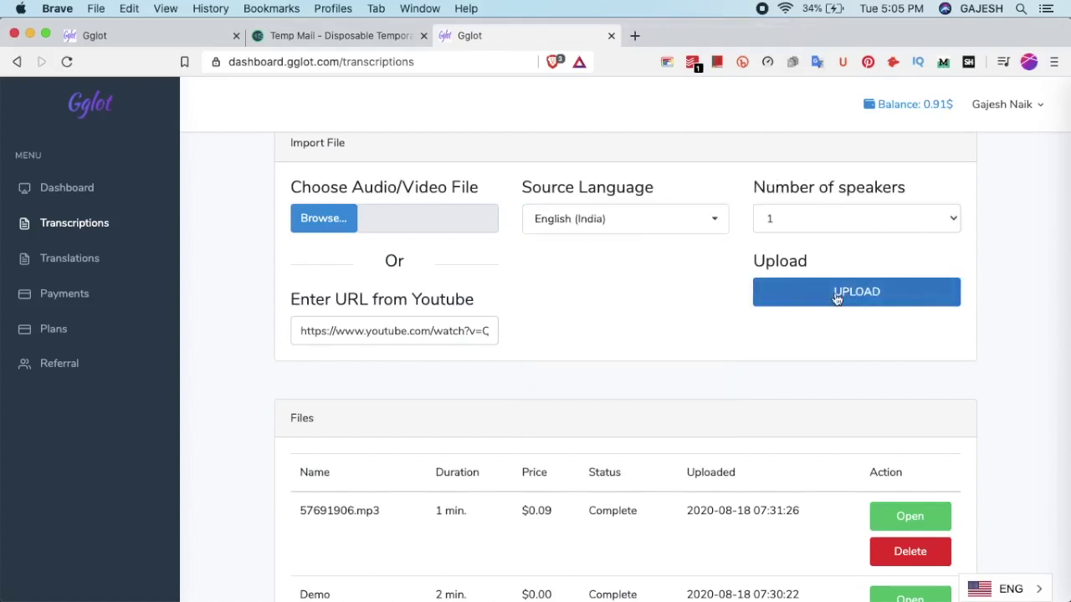
{"action": "left_click", "coordinate": [873, 306]}
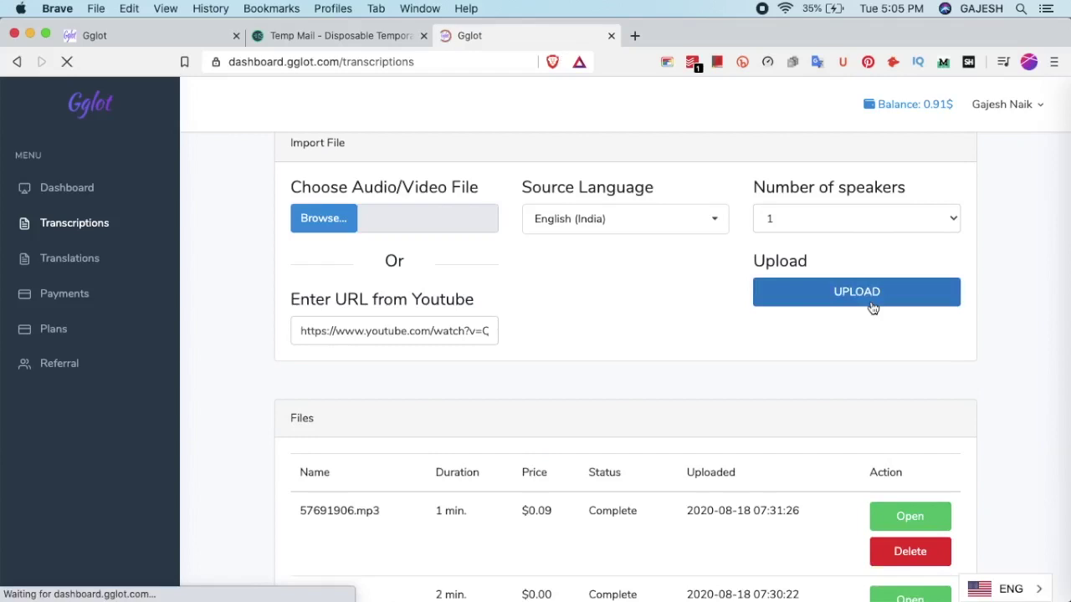
Request the transcription for the new YouTube trailer row and return to the Transcriptions list
{"action": "scroll", "coordinate": [873, 308], "scroll_direction": "down", "scroll_amount": 3}
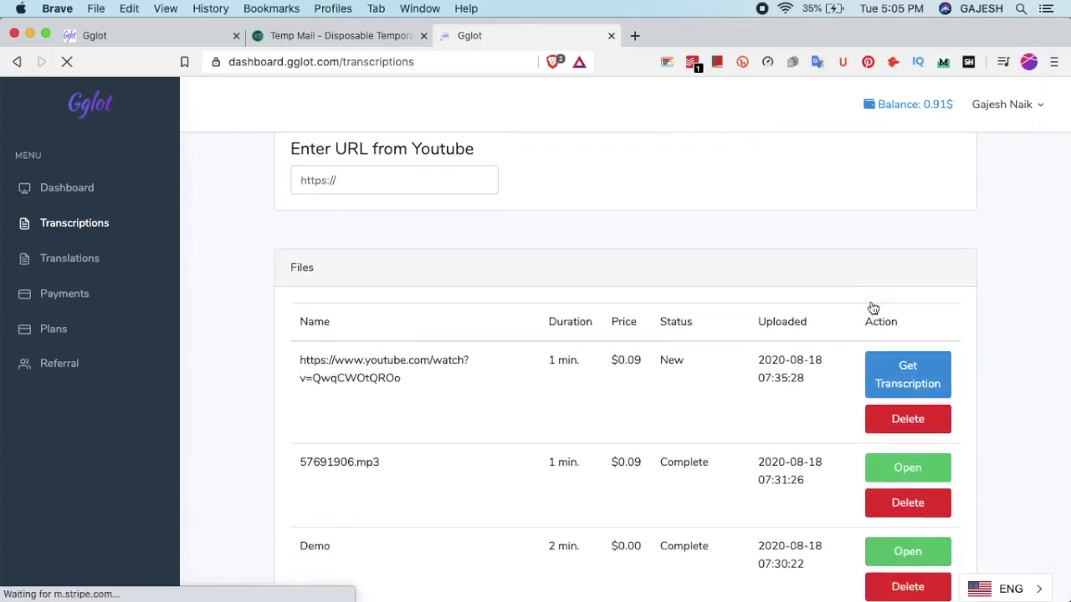
{"action": "scroll", "coordinate": [691, 405], "scroll_direction": "down", "scroll_amount": 1}
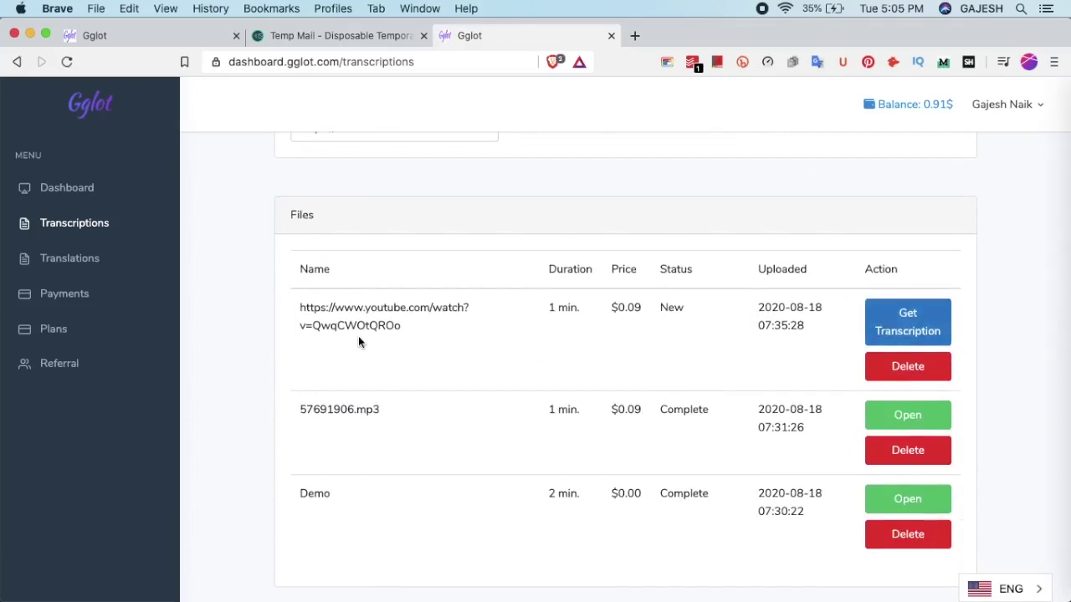
{"action": "left_click", "coordinate": [391, 305]}
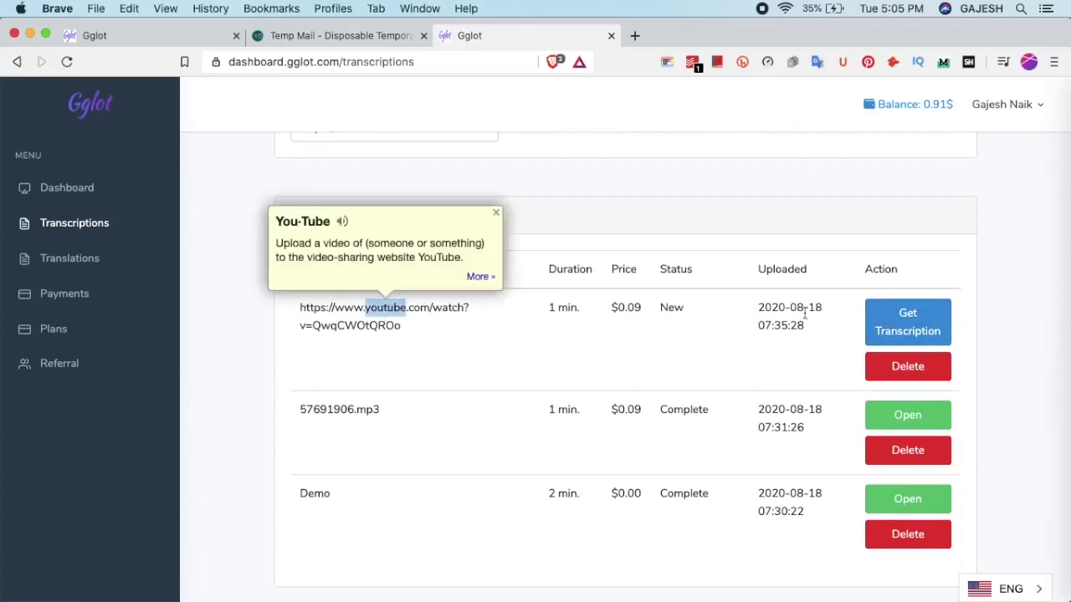
{"action": "left_click", "coordinate": [922, 318]}
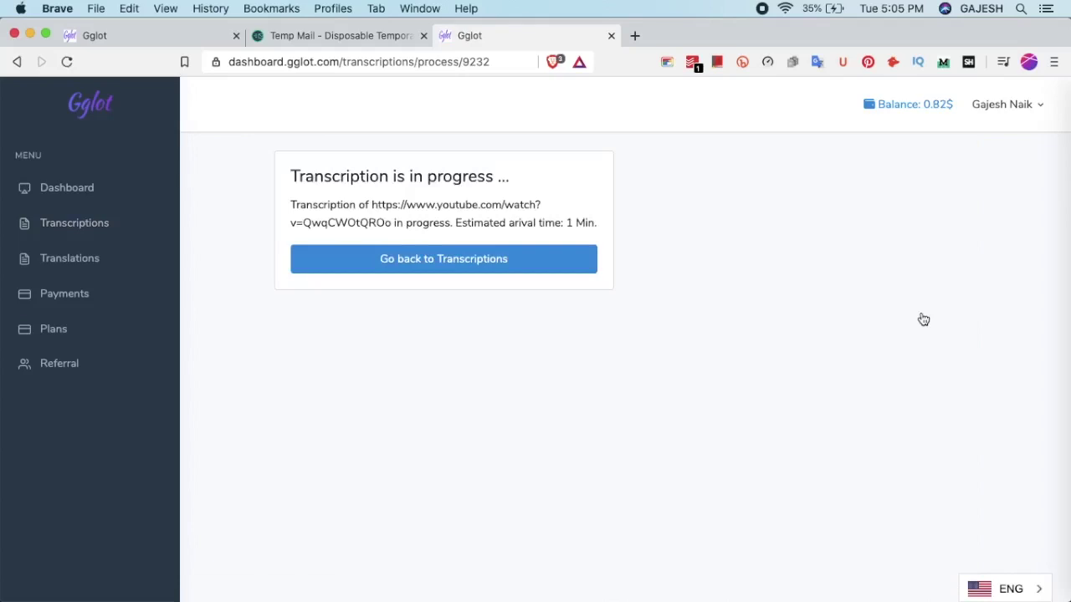
{"action": "left_click", "coordinate": [553, 268]}
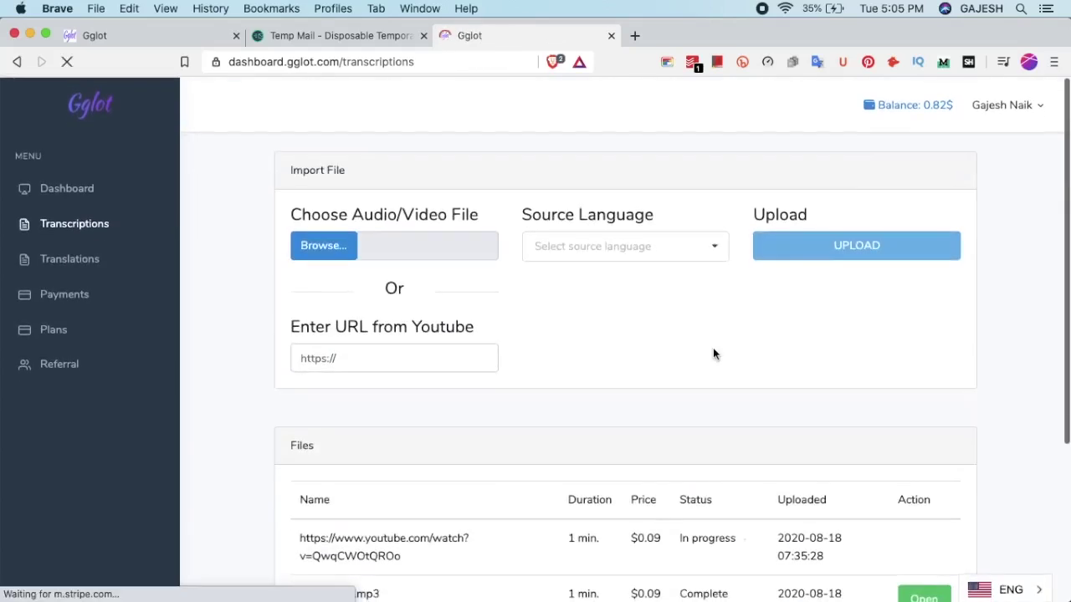
Open the Balance link to view the Payments page
{"action": "scroll", "coordinate": [712, 351], "scroll_direction": "down", "scroll_amount": 5}
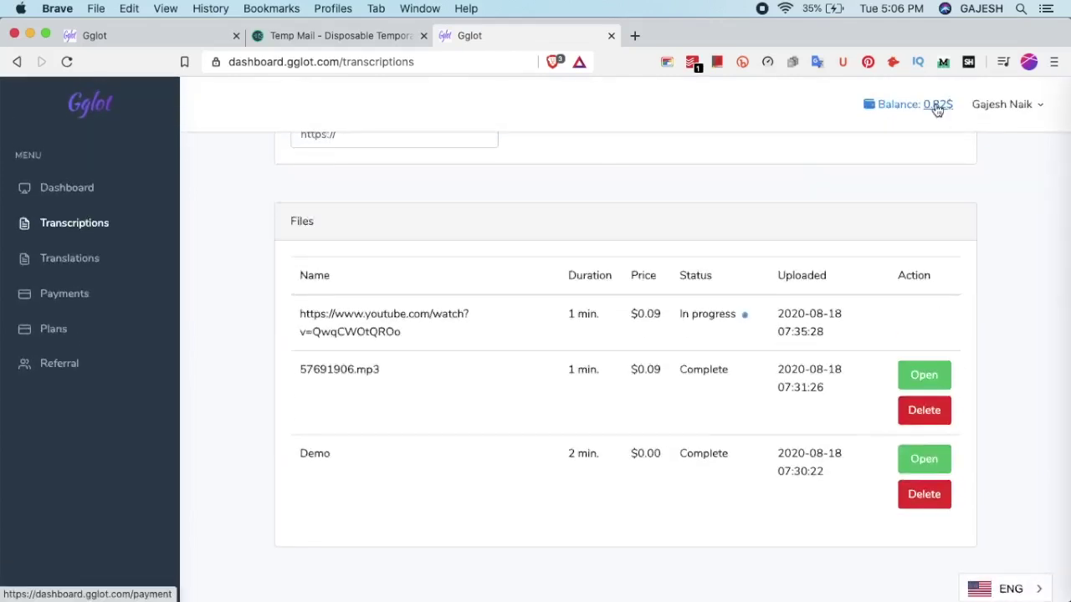
{"action": "left_click", "coordinate": [948, 111]}
{"action": "scroll", "coordinate": [678, 255], "scroll_direction": "down", "scroll_amount": 1}
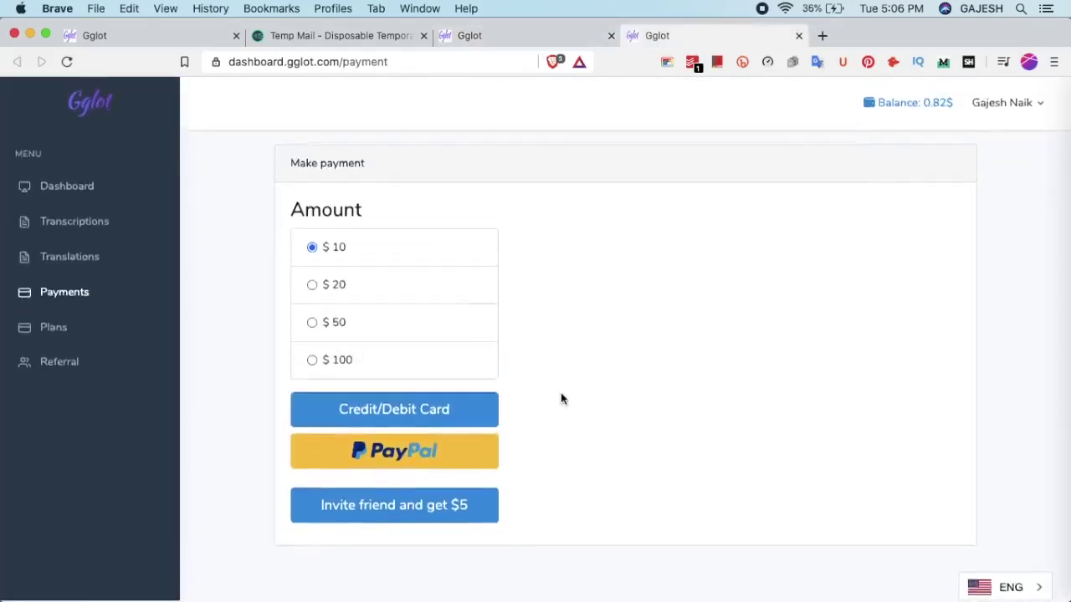
{"action": "scroll", "coordinate": [560, 392], "scroll_direction": "up", "scroll_amount": 1}
View the pricing Plans page, then close the extra Gglot tab
{"action": "left_click", "coordinate": [72, 330]}
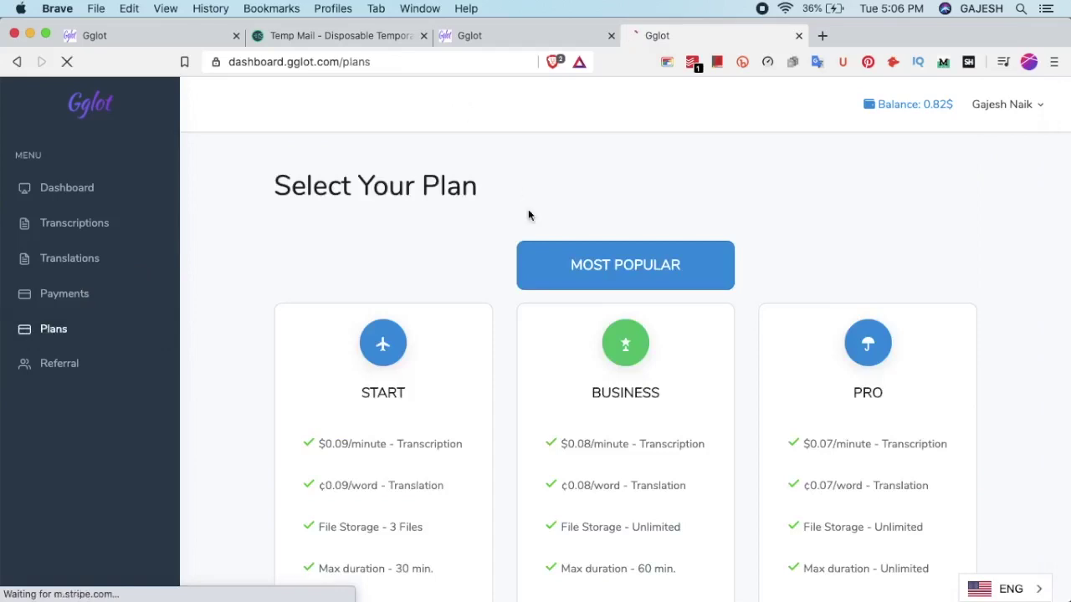
{"action": "scroll", "coordinate": [535, 225], "scroll_direction": "down", "scroll_amount": 5}
{"action": "left_click", "coordinate": [799, 36]}
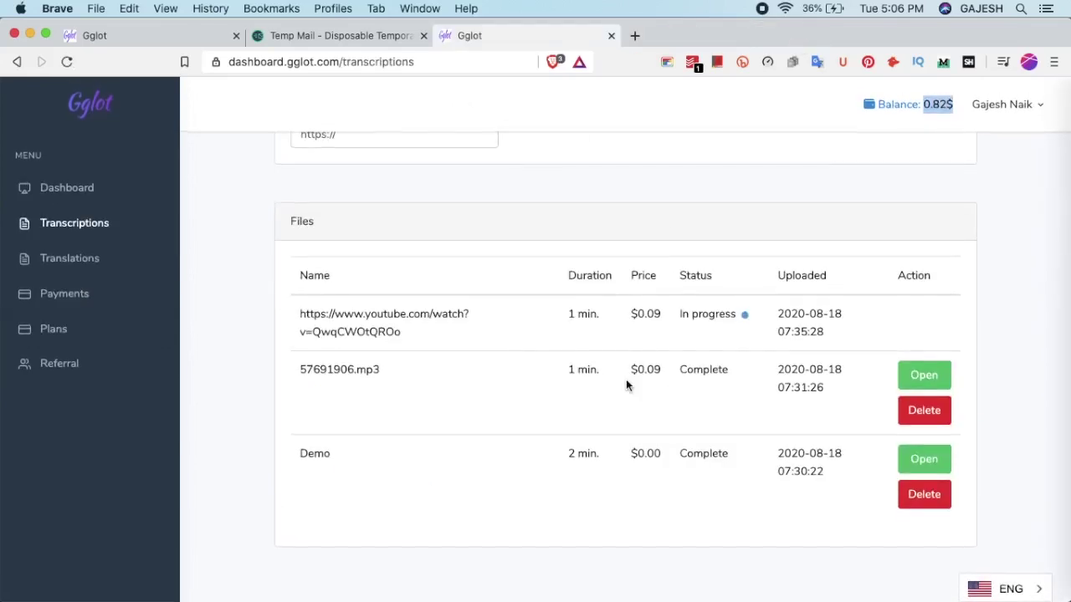
{"action": "left_click", "coordinate": [476, 61]}
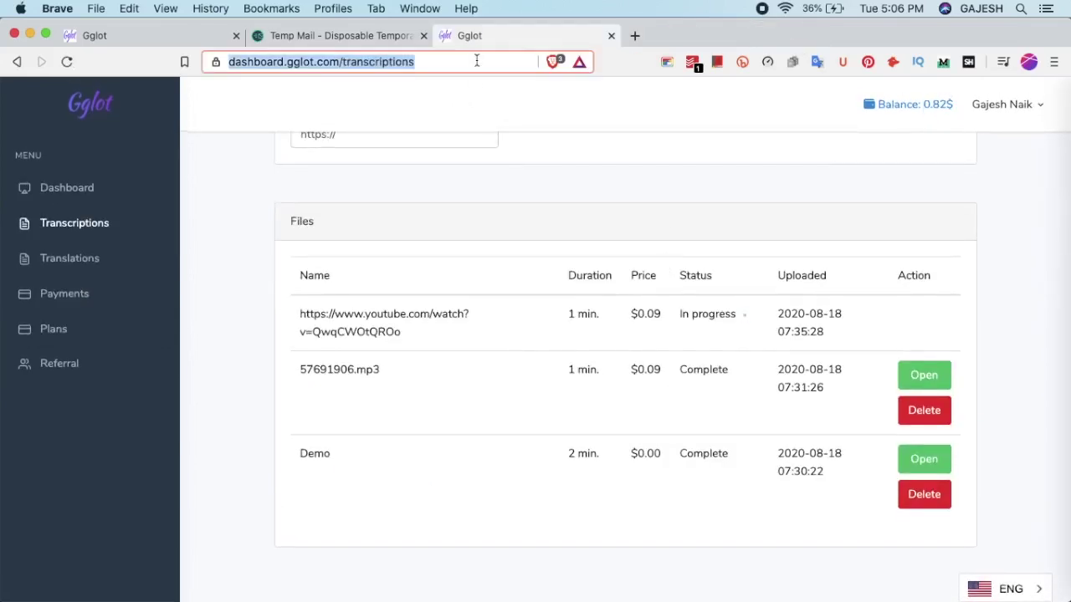
Reload the Transcriptions page until the YouTube trailer's status changes from In progress to Complete
{"action": "key", "text": "Return"}
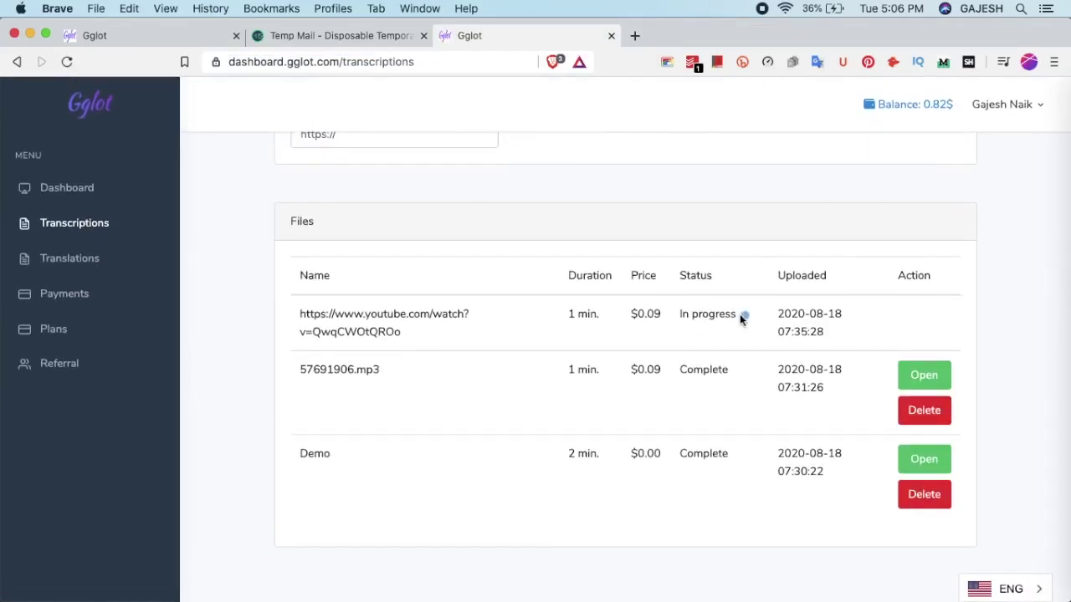
{"action": "triple_click", "coordinate": [740, 313]}
{"action": "left_click", "coordinate": [850, 343]}
{"action": "scroll", "coordinate": [858, 307], "scroll_direction": "up", "scroll_amount": 5}
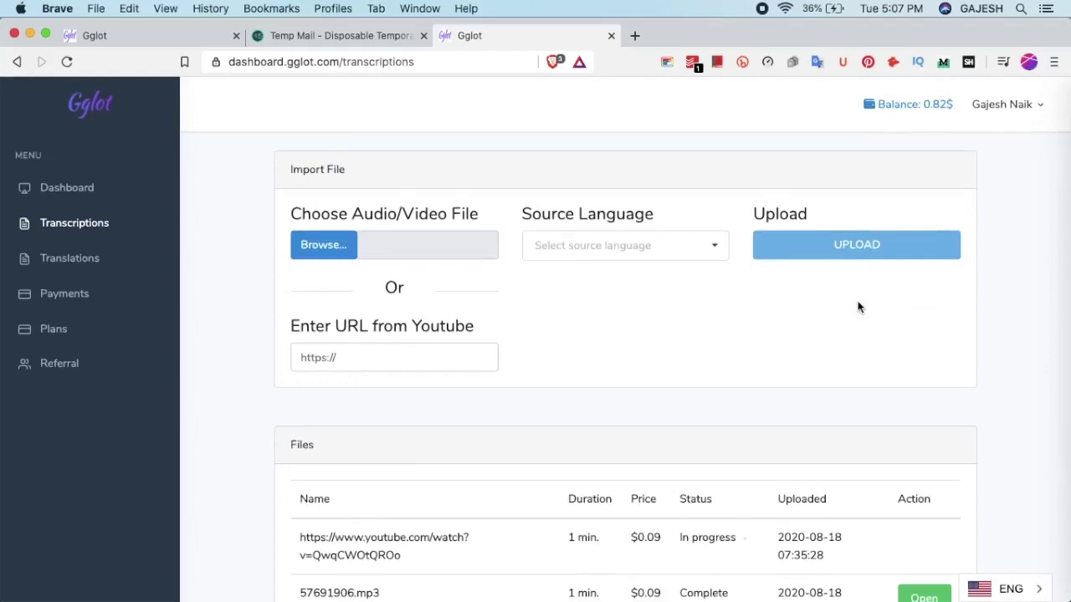
{"action": "scroll", "coordinate": [753, 326], "scroll_direction": "down", "scroll_amount": 5}
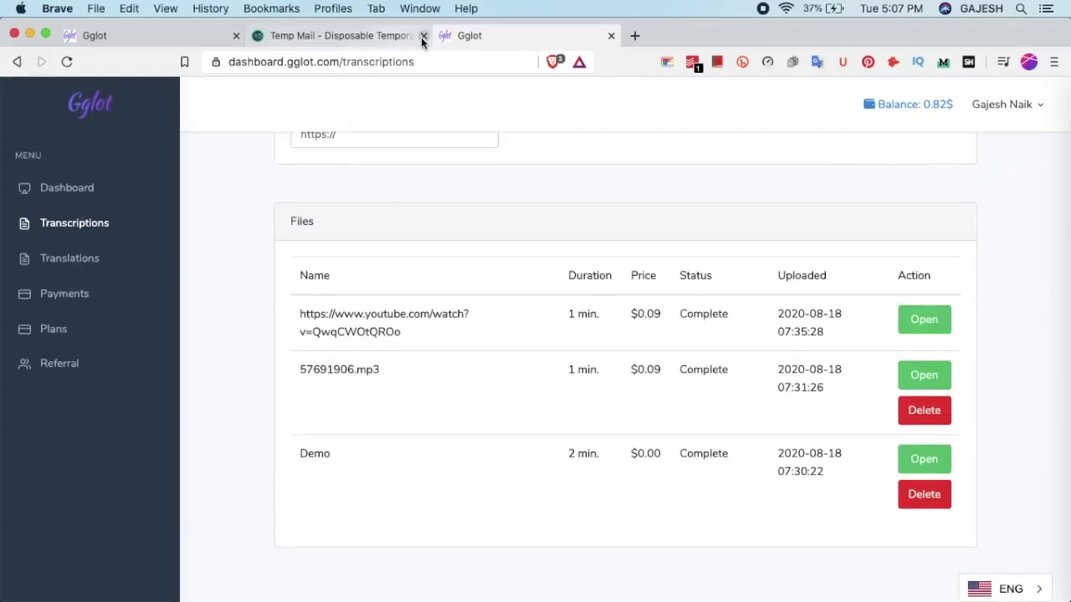
{"action": "scroll", "coordinate": [664, 244], "scroll_direction": "up", "scroll_amount": 2}
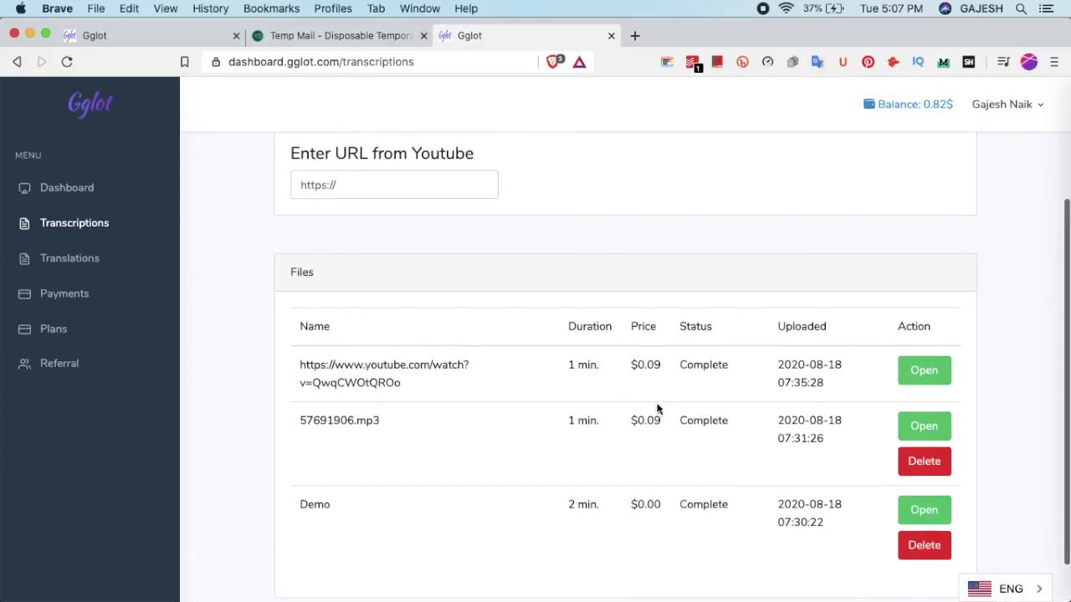
{"action": "scroll", "coordinate": [689, 363], "scroll_direction": "up", "scroll_amount": 2}
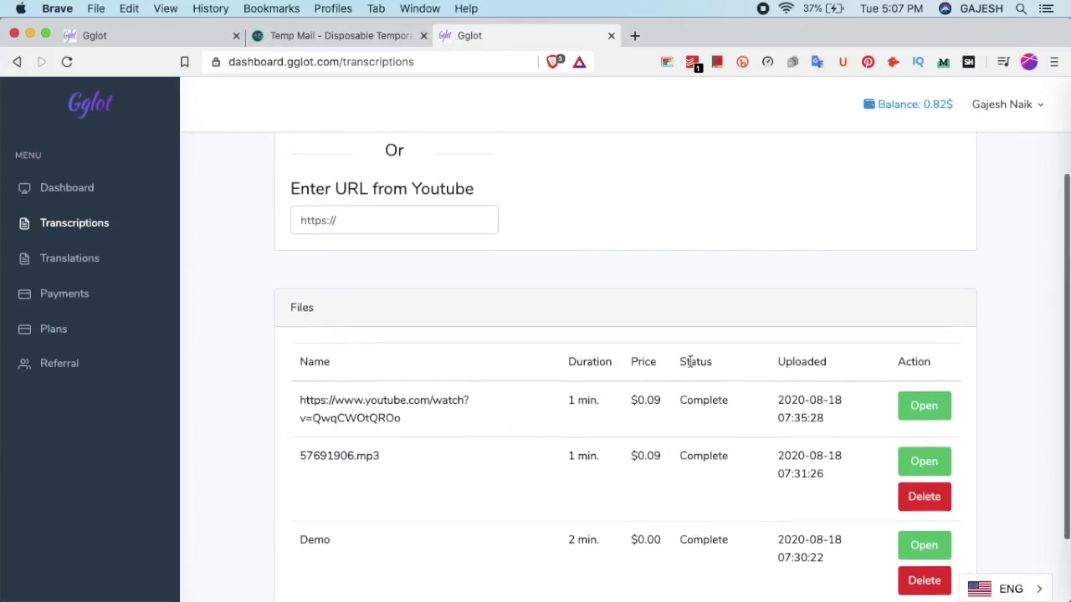
Open the finished trailer transcript and replay its audio from the start, pausing at 00:03
{"action": "left_click", "coordinate": [942, 449]}
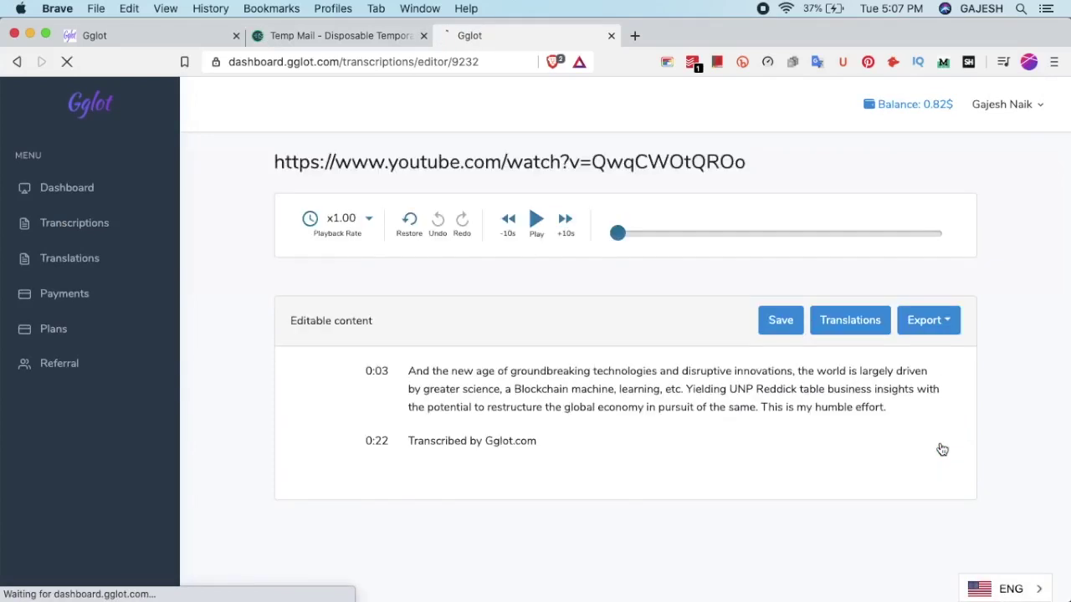
{"action": "left_click", "coordinate": [655, 379]}
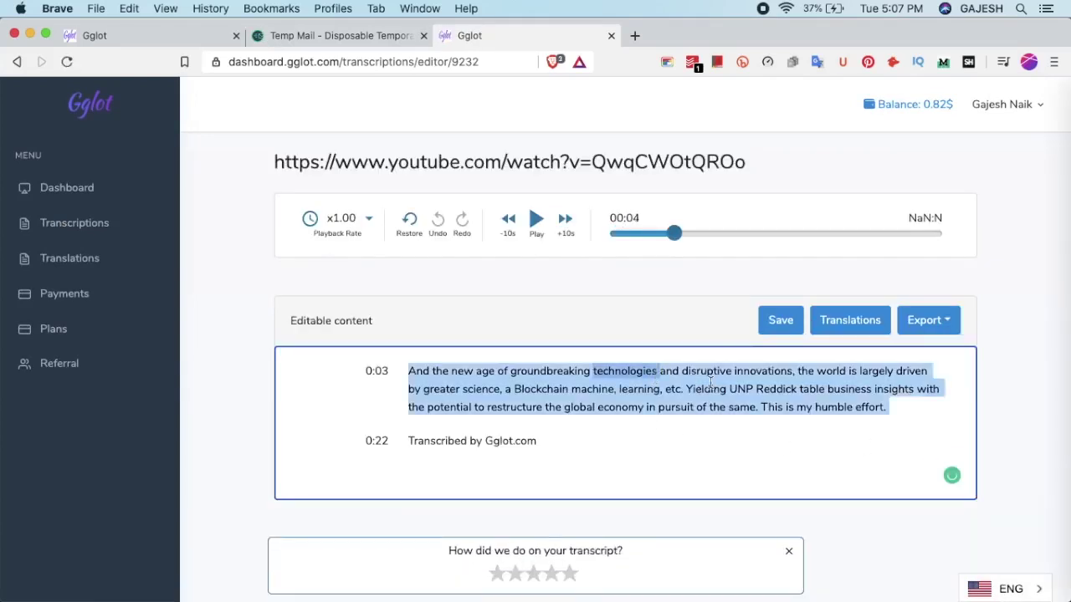
{"action": "left_click", "coordinate": [768, 392]}
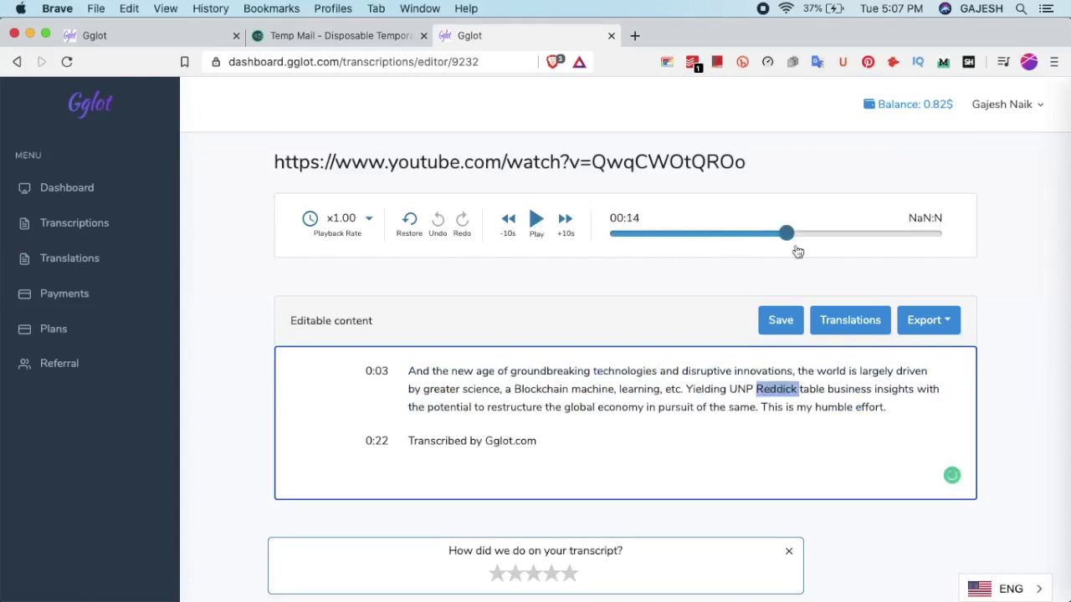
{"action": "left_click", "coordinate": [760, 237]}
{"action": "left_click_drag", "start_coordinate": [760, 237], "coordinate": [548, 240]}
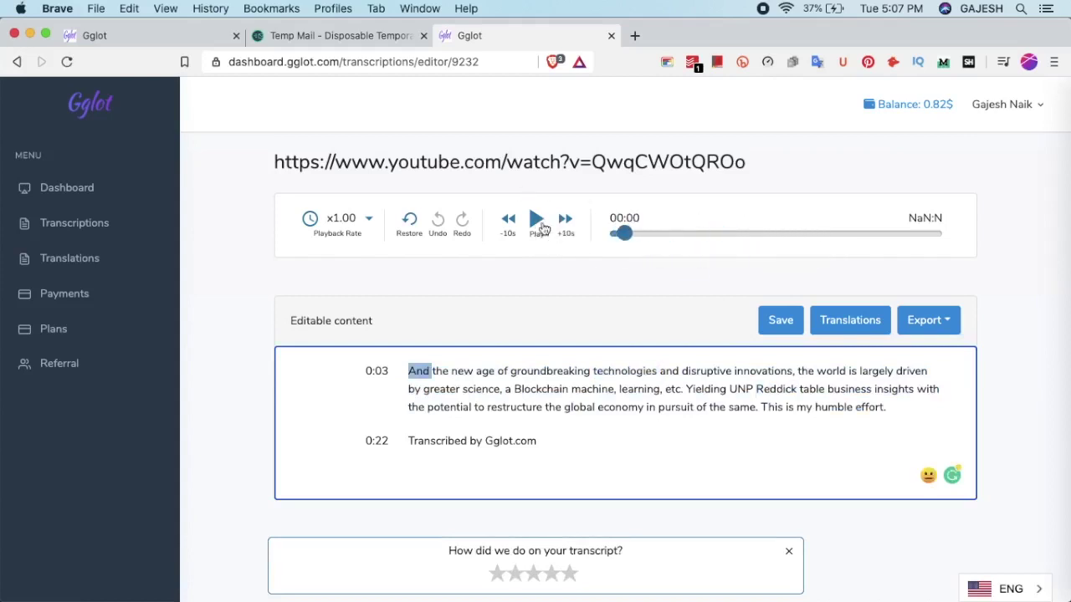
{"action": "left_click", "coordinate": [538, 221]}
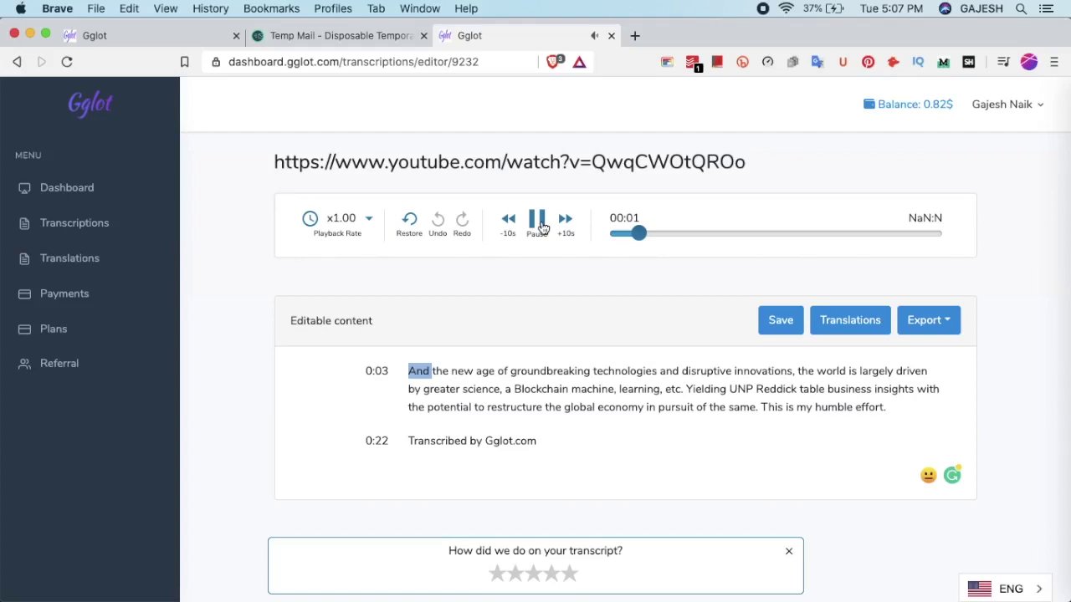
{"action": "left_click", "coordinate": [538, 222]}
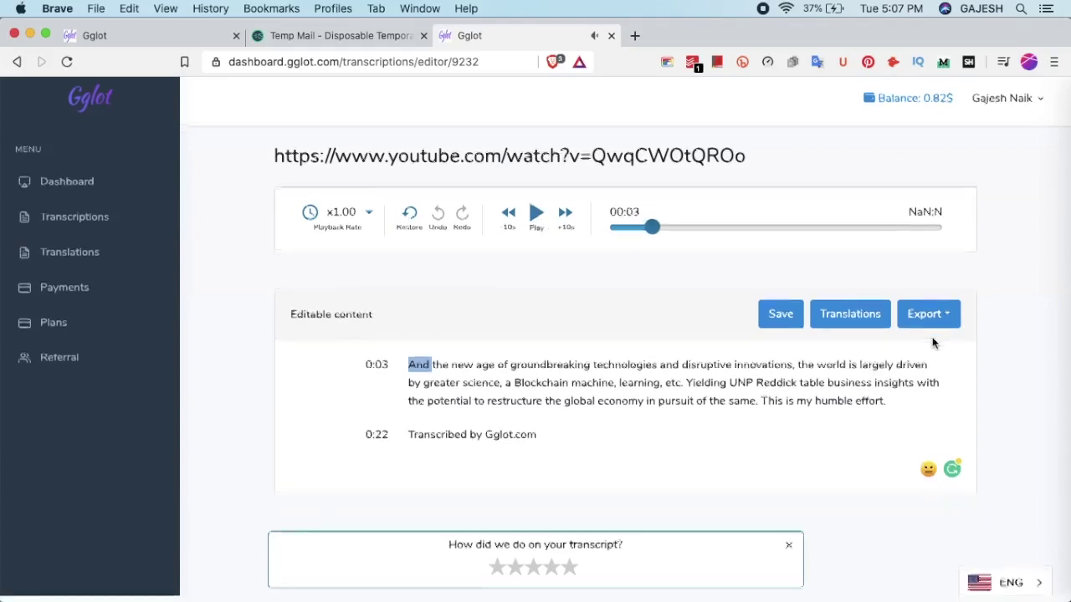
Export the transcript as Plain Text (*.txt) and save it to the Desktop
{"action": "left_click", "coordinate": [926, 319]}
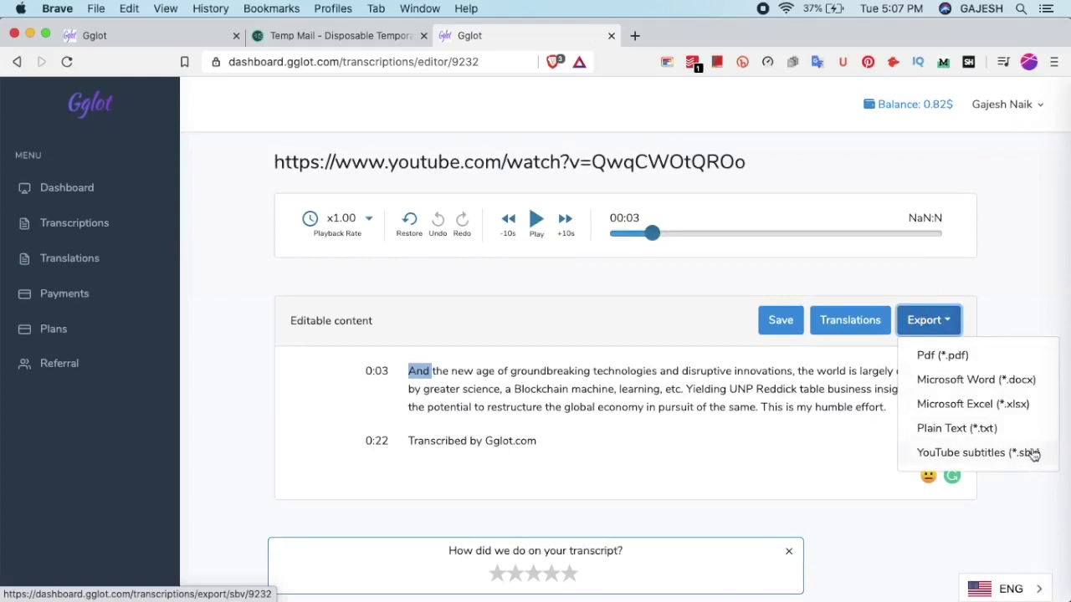
{"action": "left_click", "coordinate": [993, 428]}
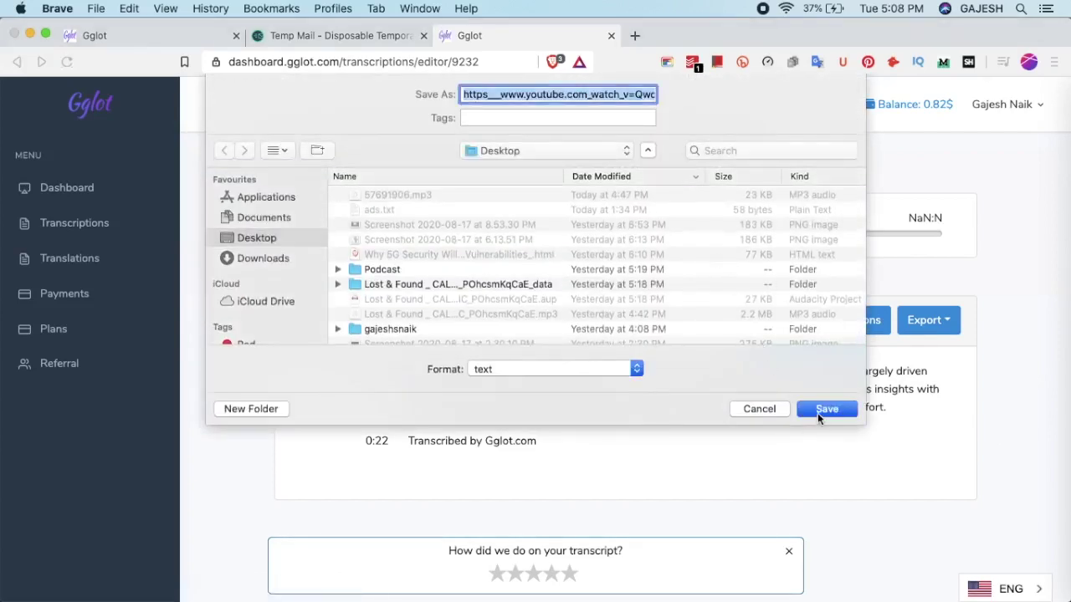
{"action": "left_click", "coordinate": [820, 411]}
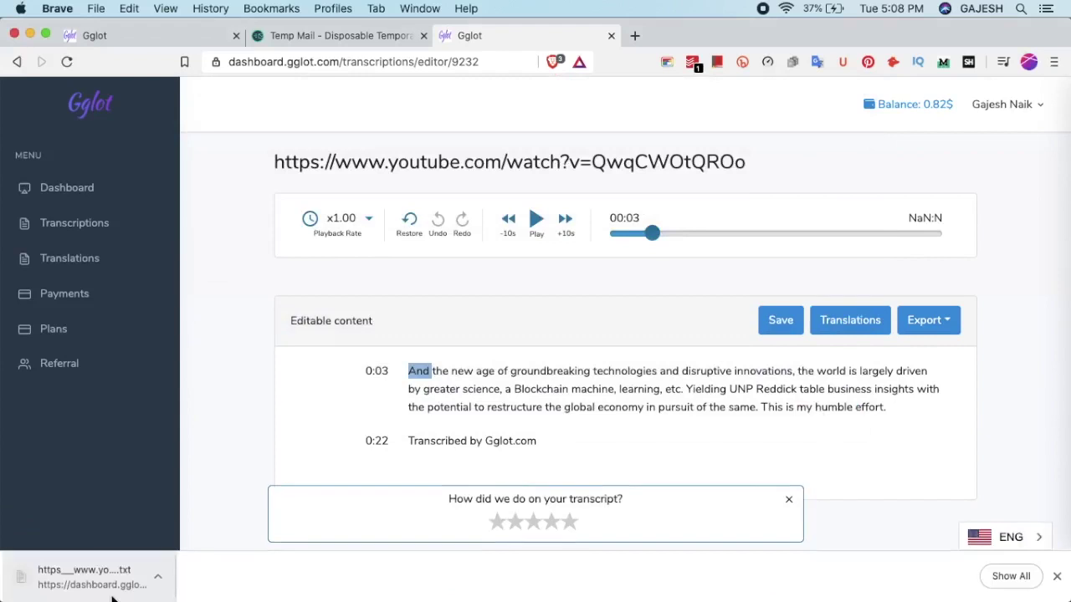
Open the downloaded .txt file in a new tab to check it, then close it
{"action": "left_click_drag", "start_coordinate": [112, 596], "coordinate": [633, 41]}
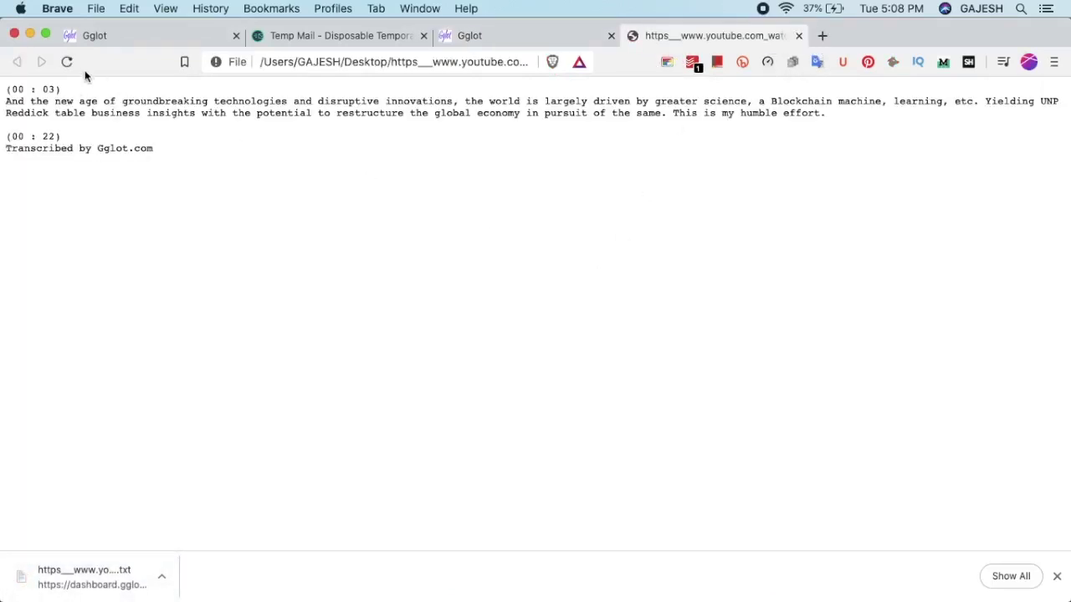
{"action": "left_click_drag", "start_coordinate": [20, 95], "coordinate": [334, 172]}
{"action": "left_click", "coordinate": [168, 107]}
{"action": "triple_click", "coordinate": [113, 102]}
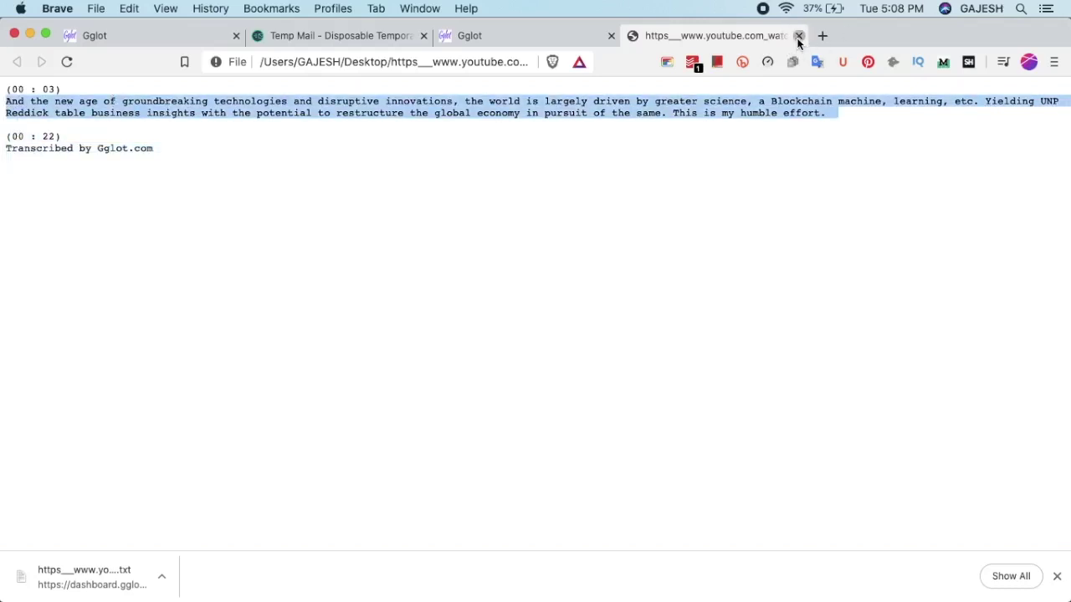
{"action": "left_click", "coordinate": [799, 37]}
{"action": "left_click", "coordinate": [930, 406]}
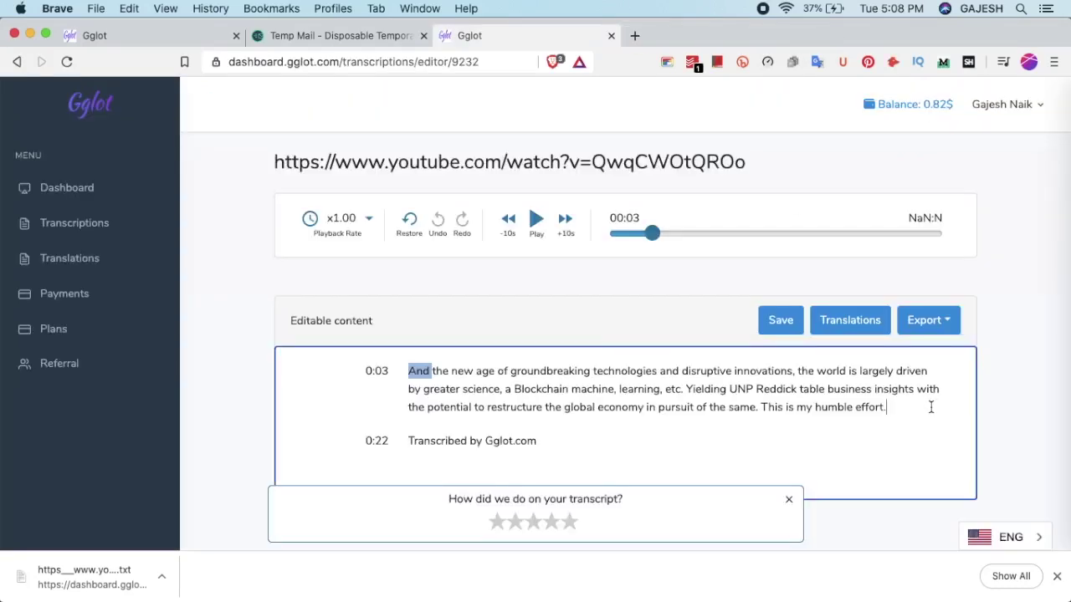
{"action": "left_click", "coordinate": [678, 315]}
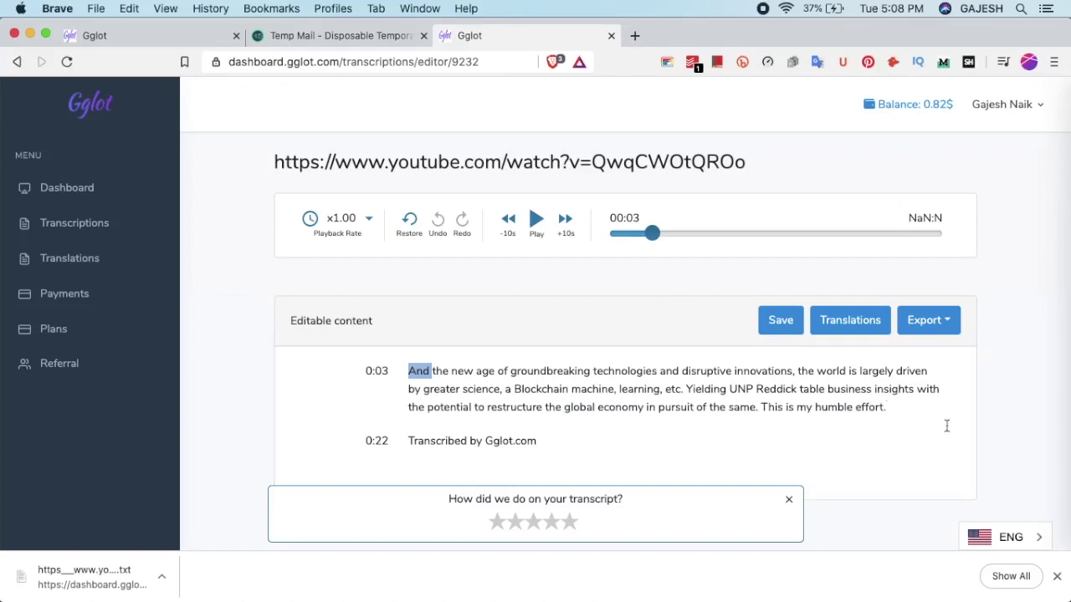
Open the Translations page for the trailer transcript
{"action": "left_click_drag", "start_coordinate": [946, 426], "coordinate": [358, 349]}
{"action": "left_click", "coordinate": [540, 430]}
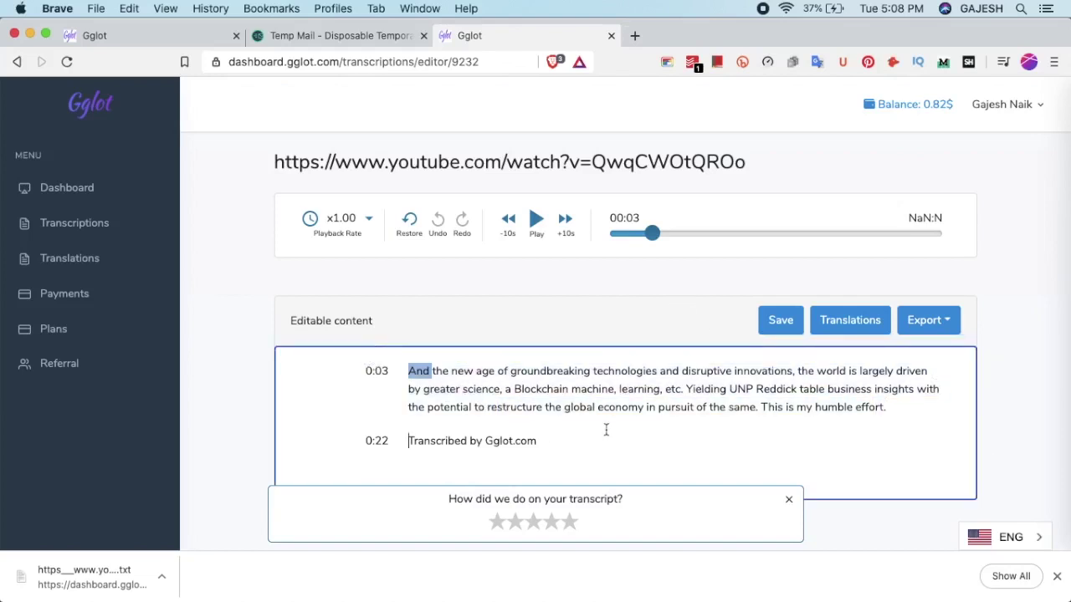
{"action": "left_click", "coordinate": [871, 329]}
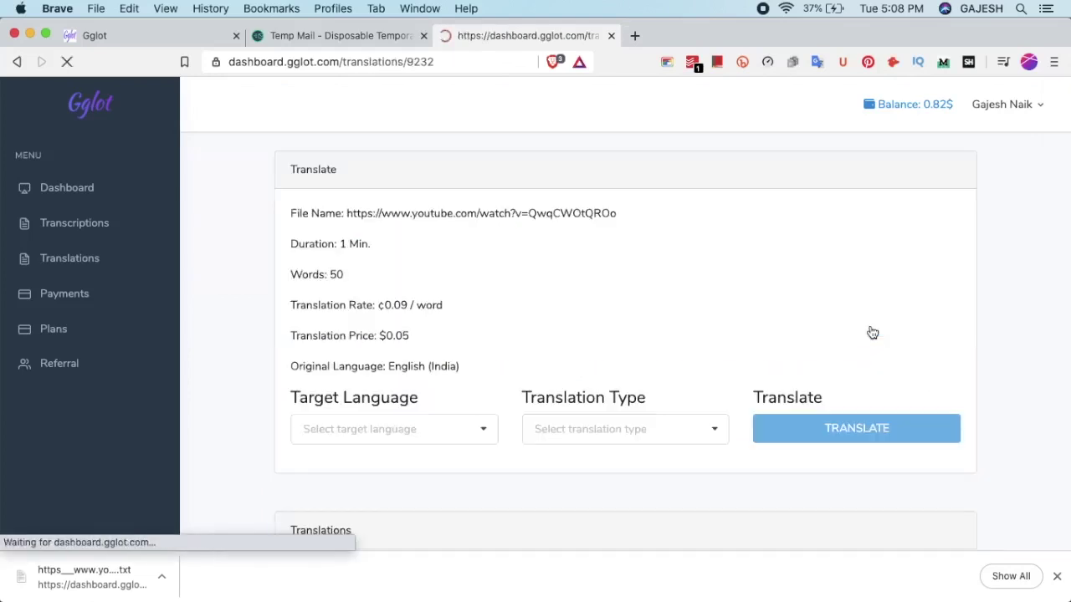
Translate into French (France) with Subtitle type and scroll to the Translations table
{"action": "left_click", "coordinate": [434, 429]}
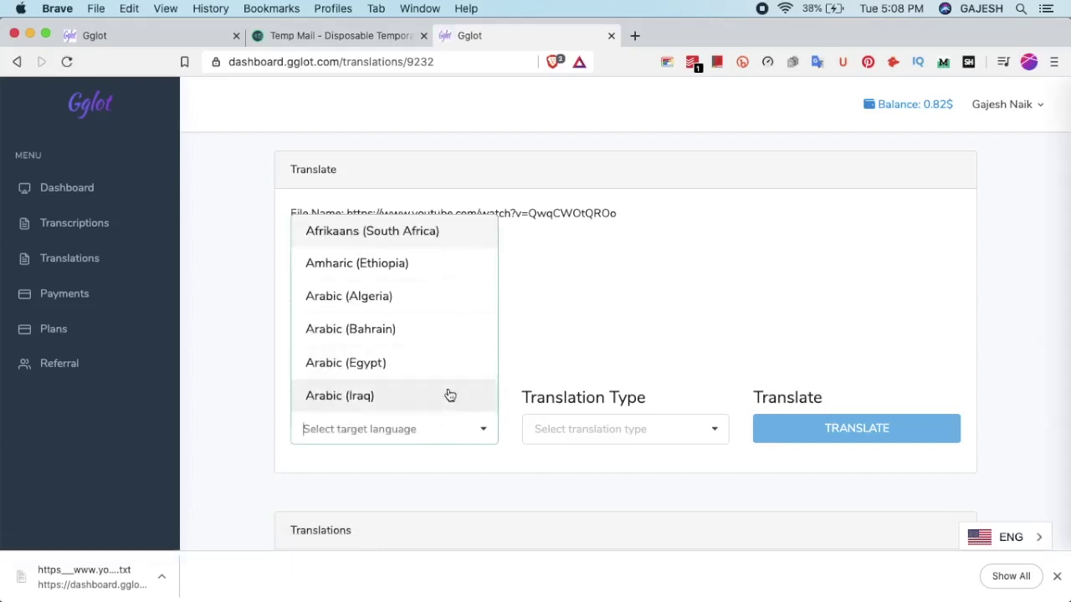
{"action": "type", "text": "fren"}
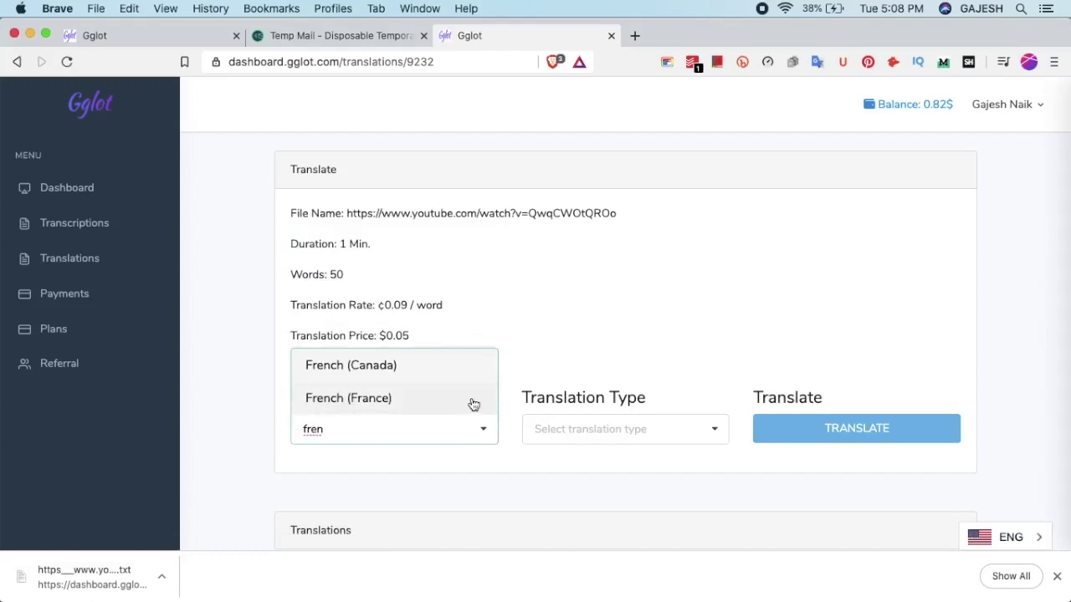
{"action": "left_click", "coordinate": [473, 405]}
{"action": "left_click", "coordinate": [623, 431]}
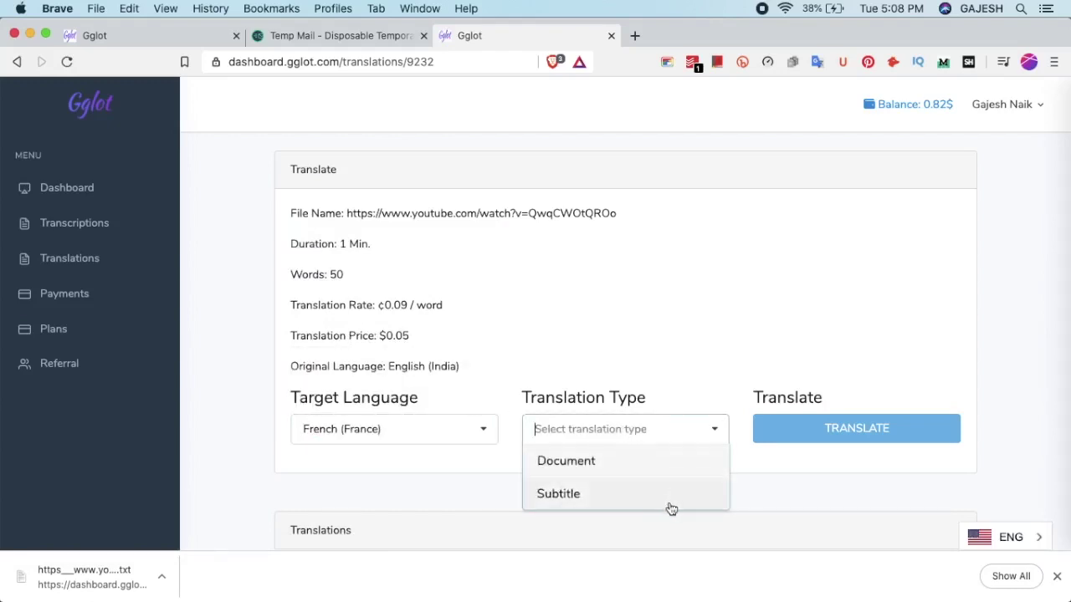
{"action": "left_click", "coordinate": [697, 493]}
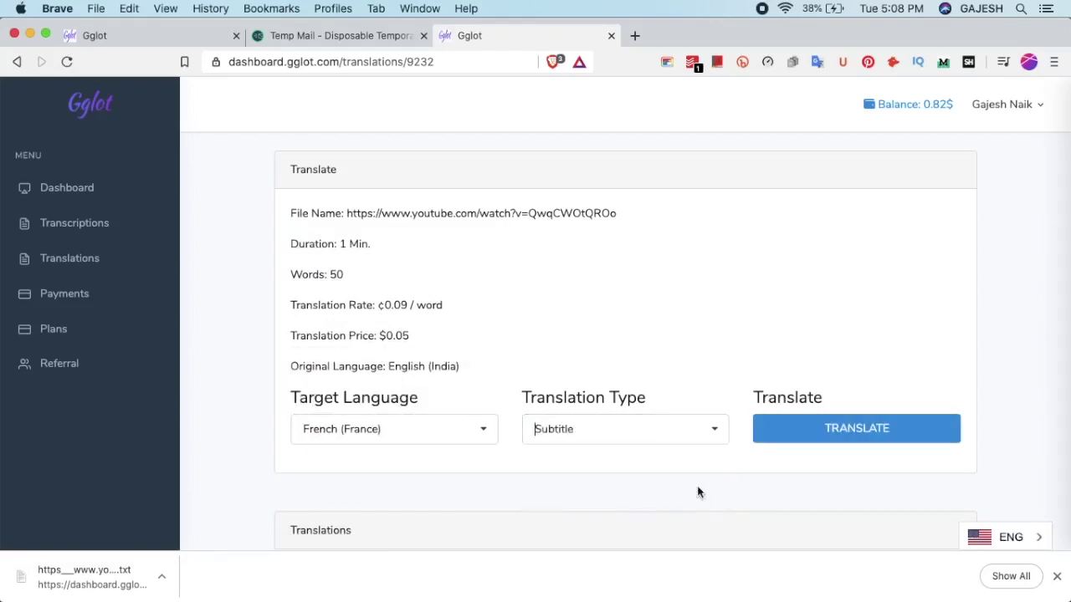
{"action": "left_click", "coordinate": [896, 429]}
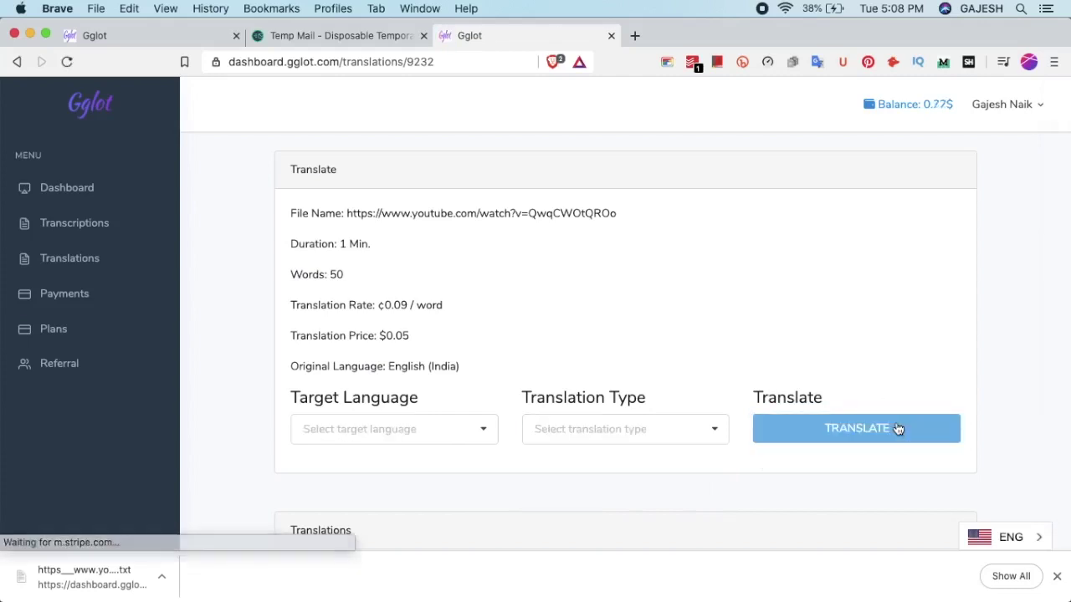
{"action": "scroll", "coordinate": [897, 429], "scroll_direction": "down", "scroll_amount": 5}
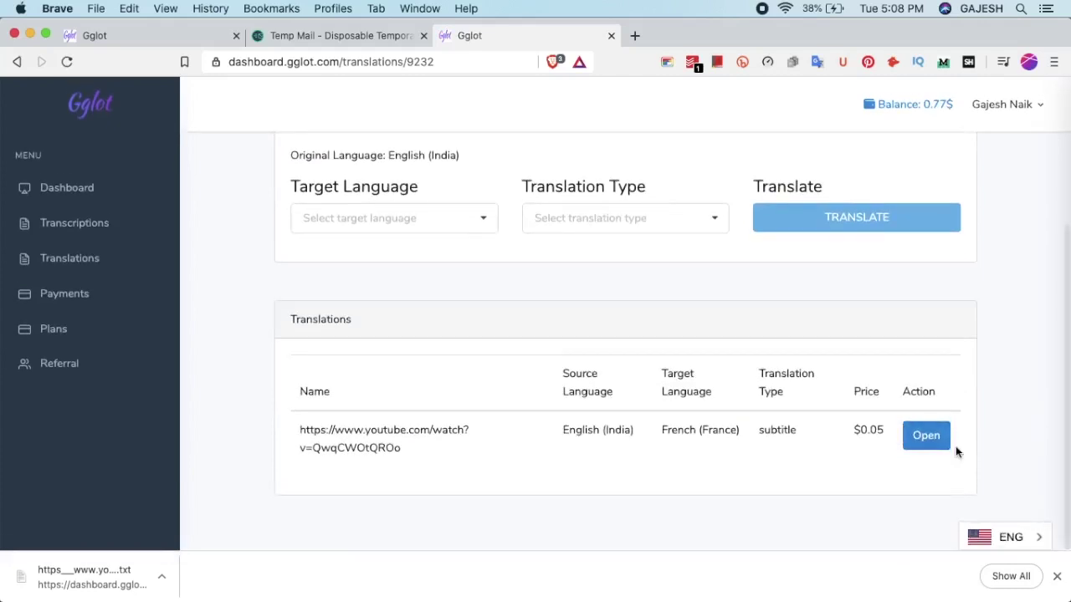
Open the French translation and save it as YouTube subtitles (*.sbv)
{"action": "left_click", "coordinate": [926, 436]}
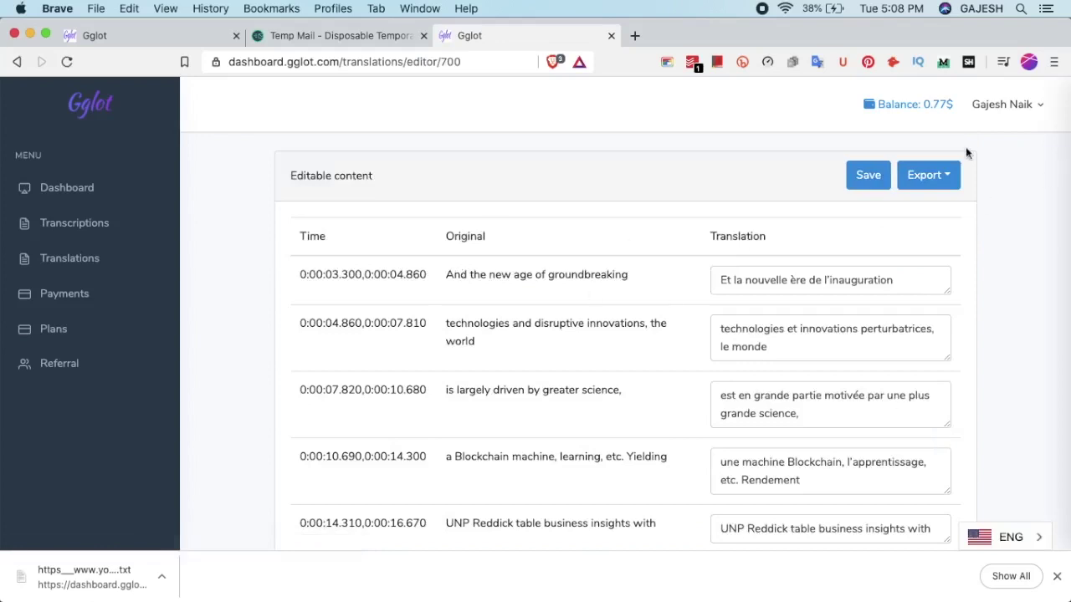
{"action": "left_click", "coordinate": [927, 171]}
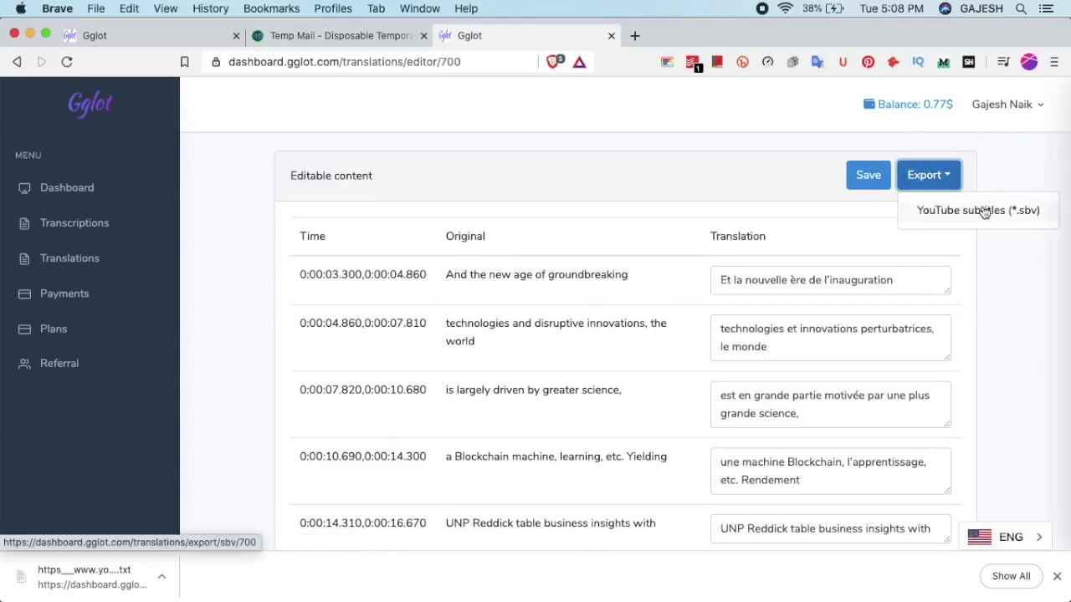
{"action": "scroll", "coordinate": [1000, 229], "scroll_direction": "down", "scroll_amount": 2}
{"action": "scroll", "coordinate": [1005, 233], "scroll_direction": "up", "scroll_amount": 2}
{"action": "left_click", "coordinate": [970, 211]}
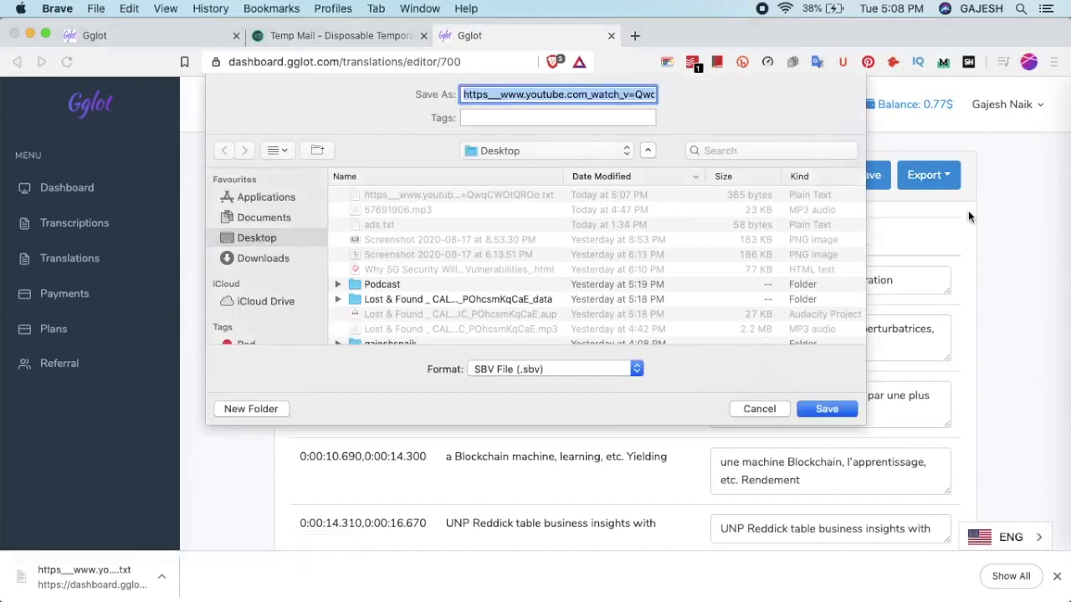
{"action": "key", "text": "Return"}
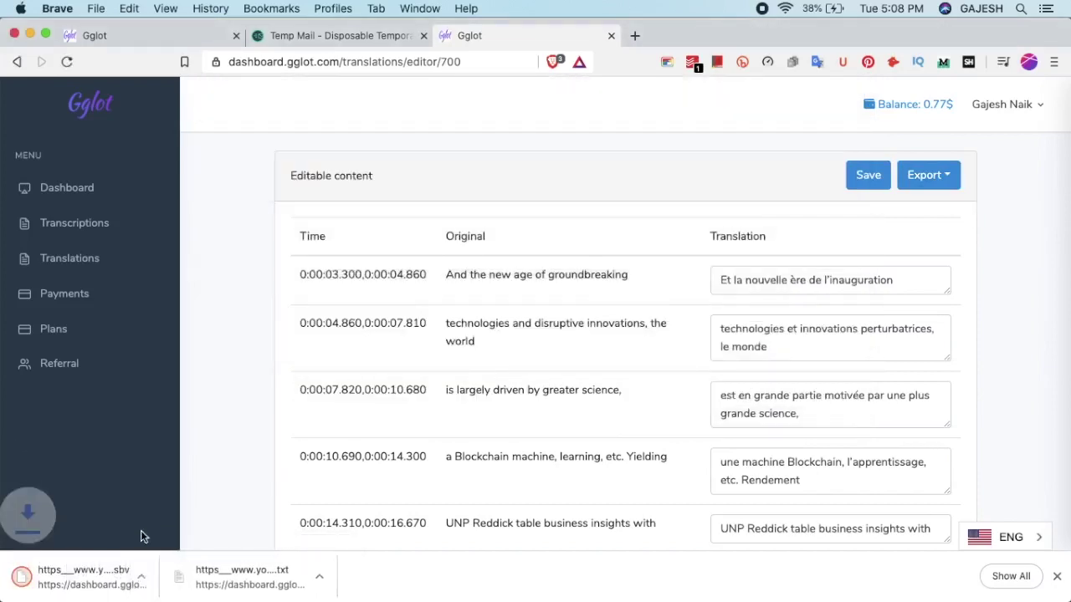
Open the downloaded .sbv file in a tab to check the French subtitles, then close it
{"action": "right_click", "coordinate": [88, 575]}
{"action": "key", "text": "Escape"}
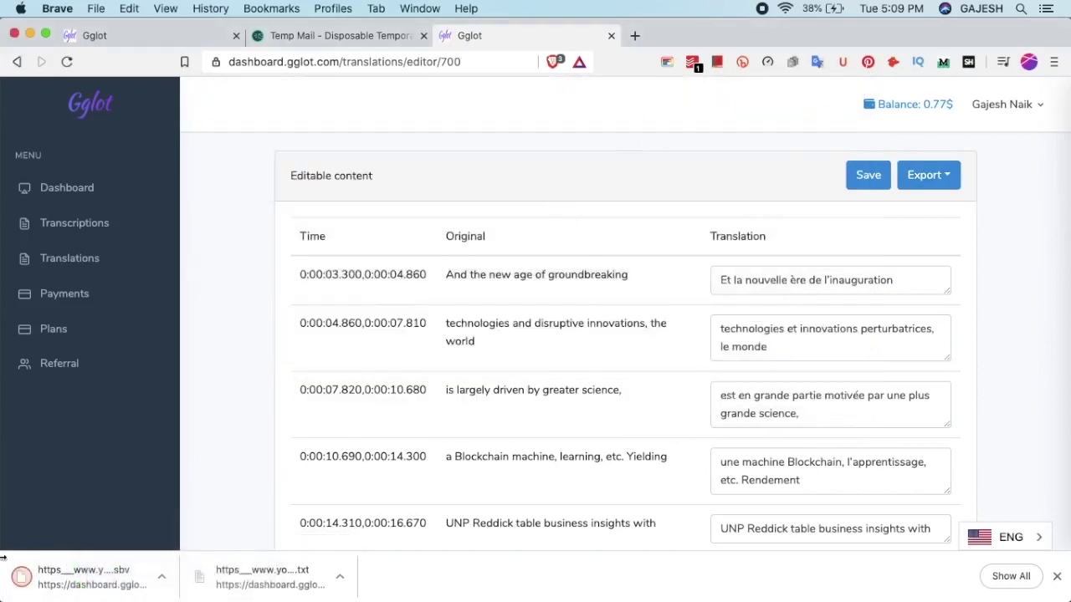
{"action": "left_click_drag", "start_coordinate": [88, 576], "coordinate": [584, 122]}
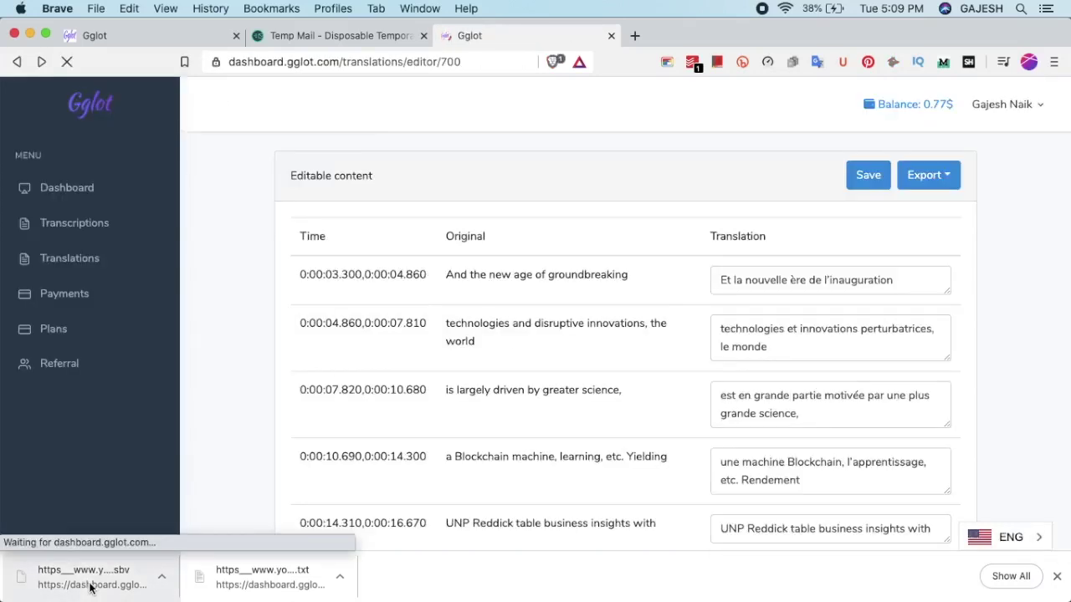
{"action": "left_click_drag", "start_coordinate": [86, 583], "coordinate": [665, 35]}
{"action": "left_click_drag", "start_coordinate": [310, 350], "coordinate": [5, 94]}
{"action": "left_click", "coordinate": [597, 201]}
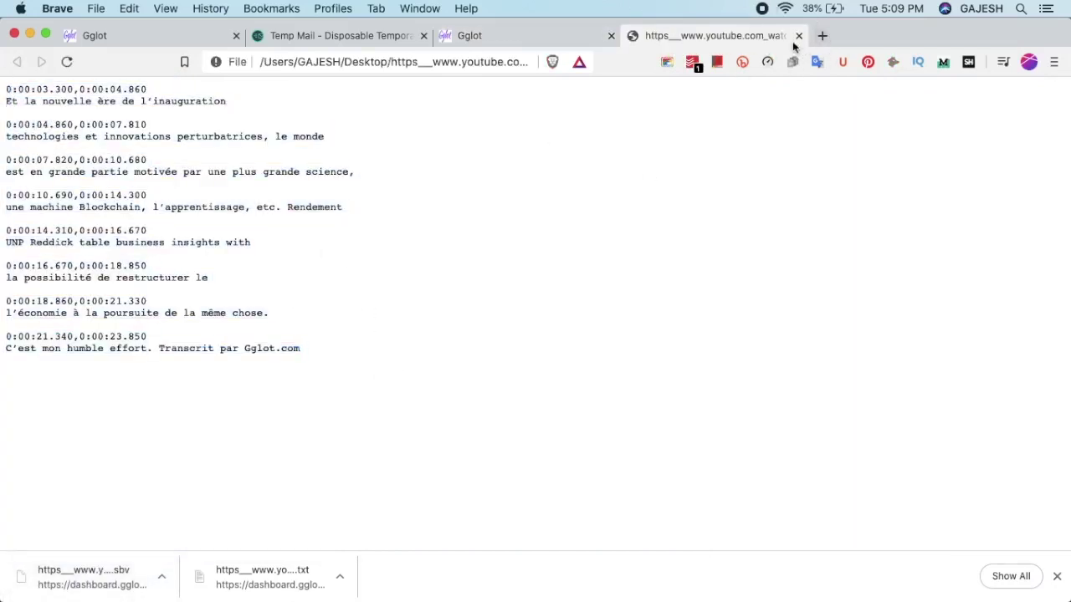
{"action": "left_click", "coordinate": [798, 35]}
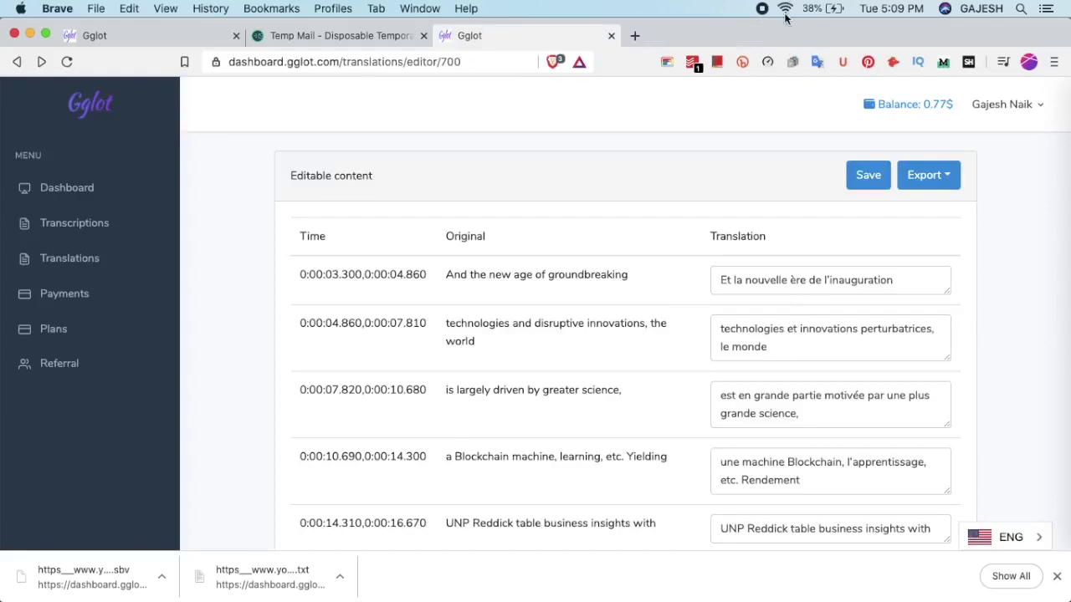